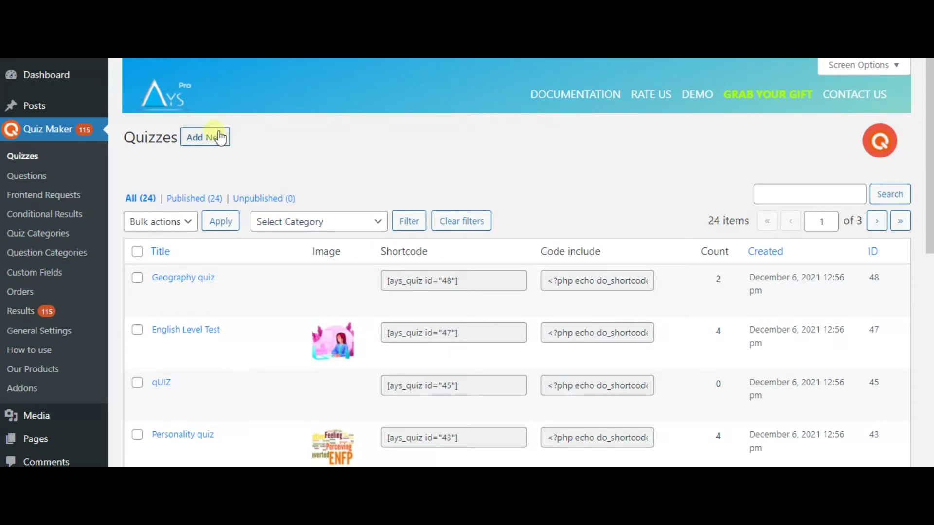
# - Start a new Quiz Maker question and keep its type as Radio
pyautogui.click(30, 176)
pyautogui.click(212, 141)
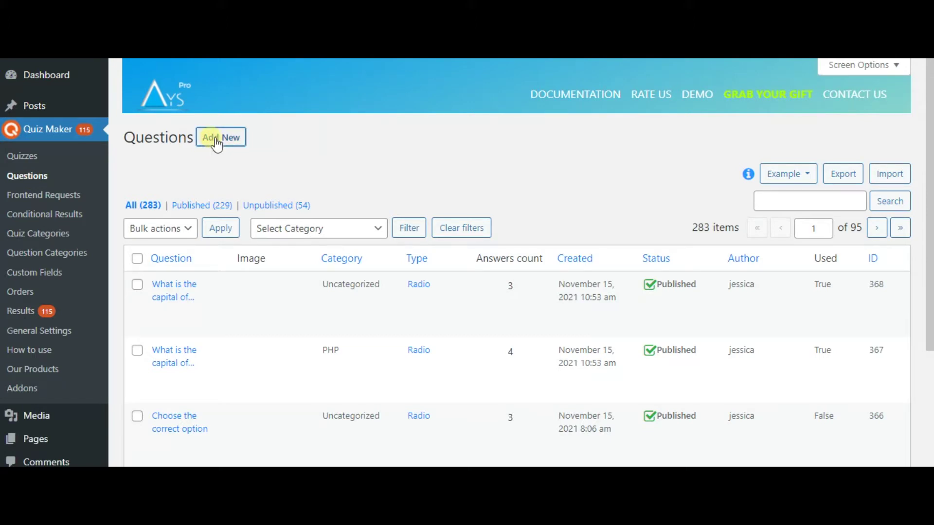
pyautogui.scroll(-2, 261, 283)
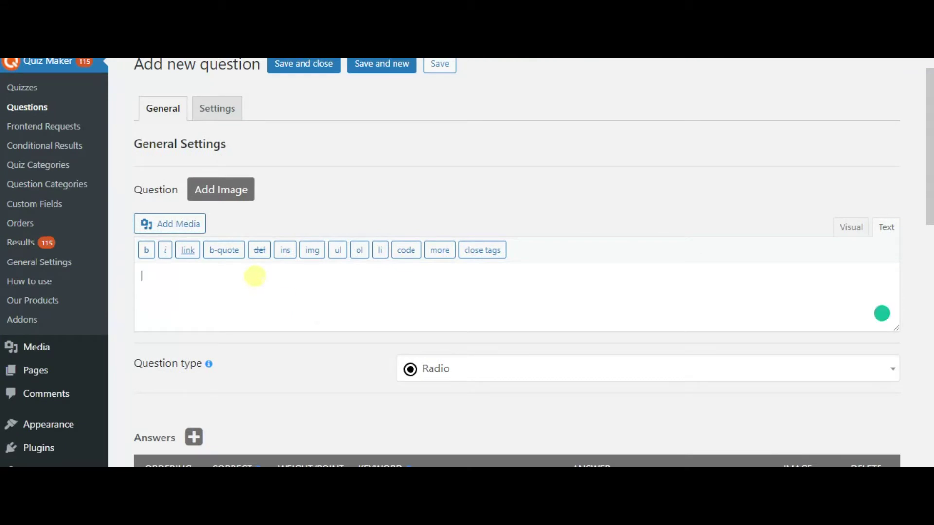
pyautogui.scroll(-2, 262, 282)
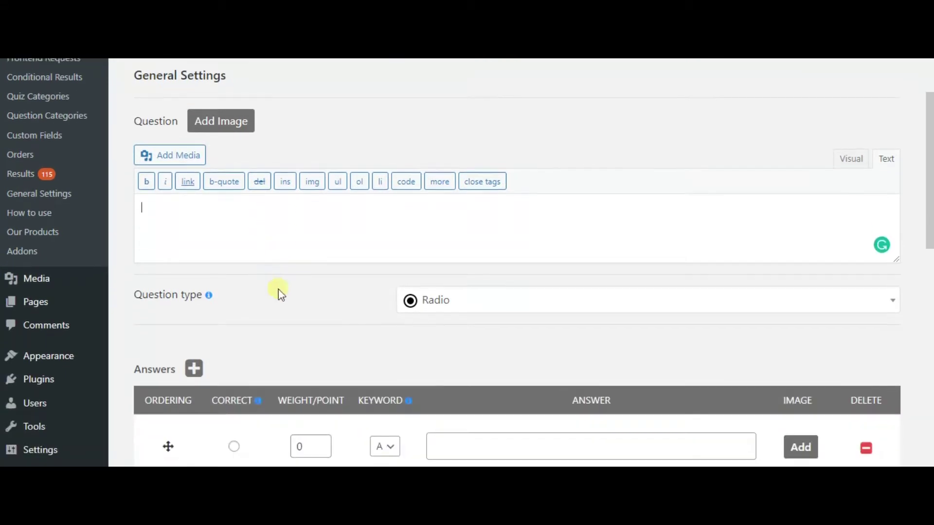
pyautogui.click(444, 302)
pyautogui.click(443, 159)
# - Set the second and third answers' keywords to B and C
pyautogui.scroll(-2, 440, 255)
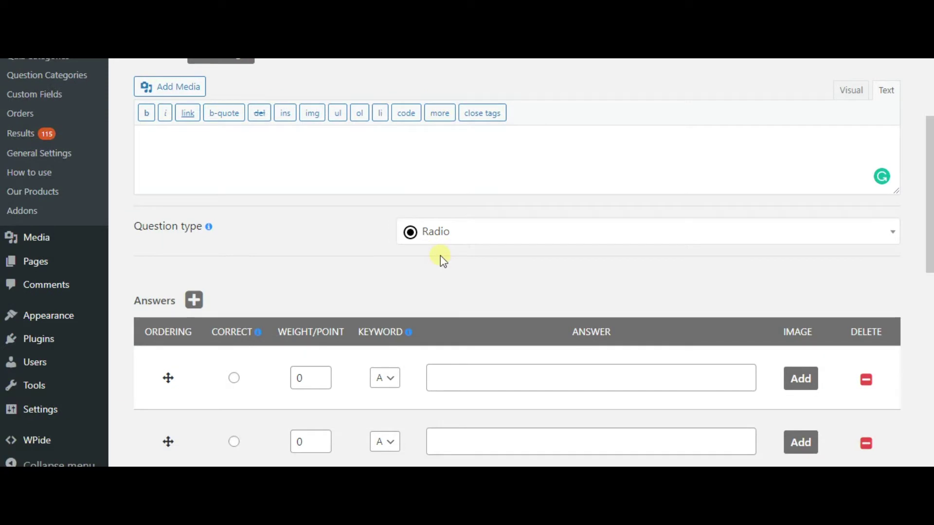
pyautogui.scroll(-4, 439, 255)
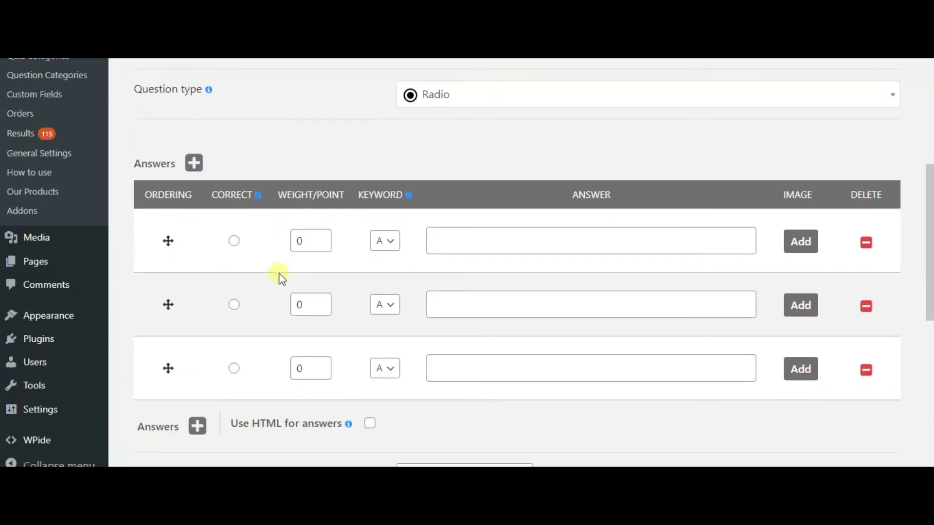
pyautogui.click(385, 305)
pyautogui.click(383, 340)
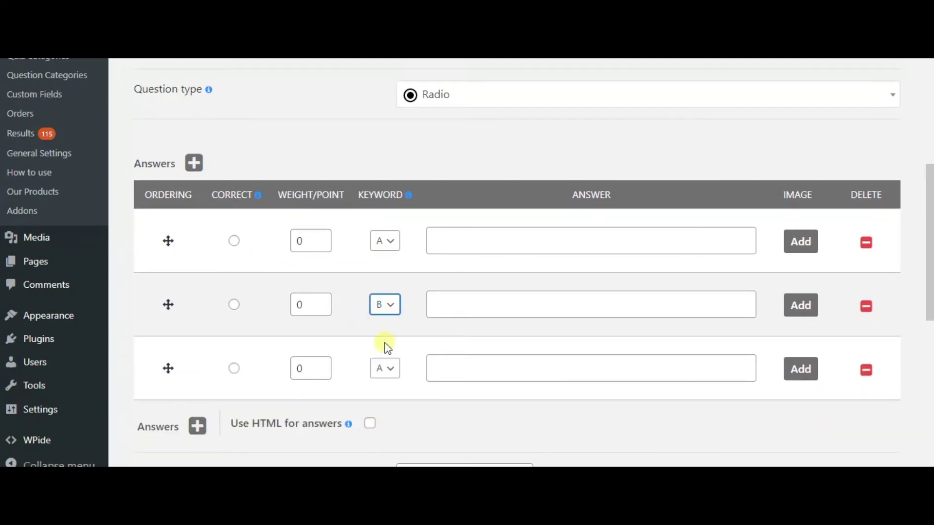
pyautogui.click(389, 368)
pyautogui.click(380, 413)
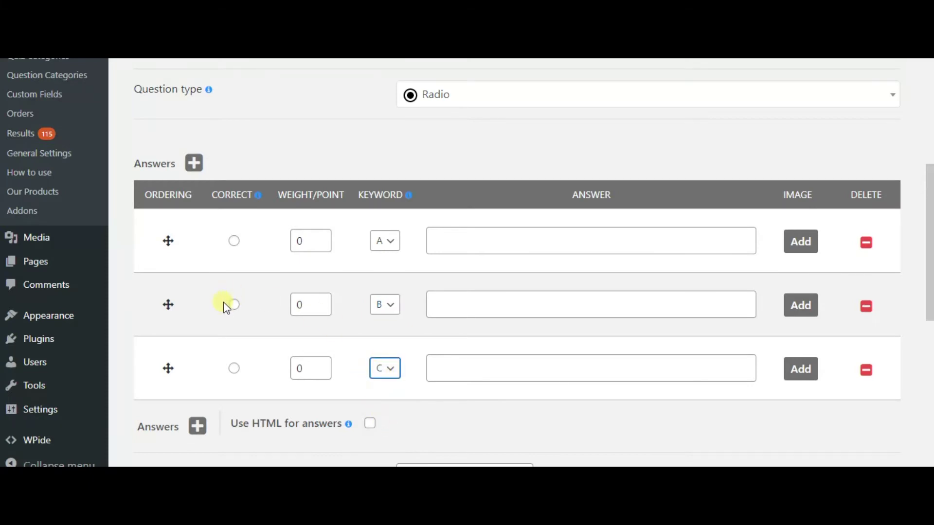
pyautogui.scroll(-5, 452, 376)
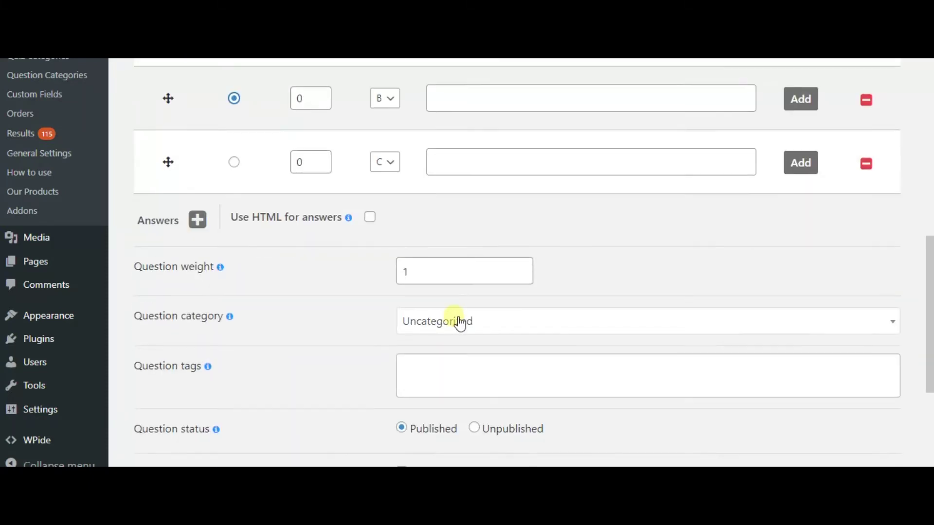
pyautogui.scroll(-3, 456, 322)
pyautogui.scroll(-2, 456, 321)
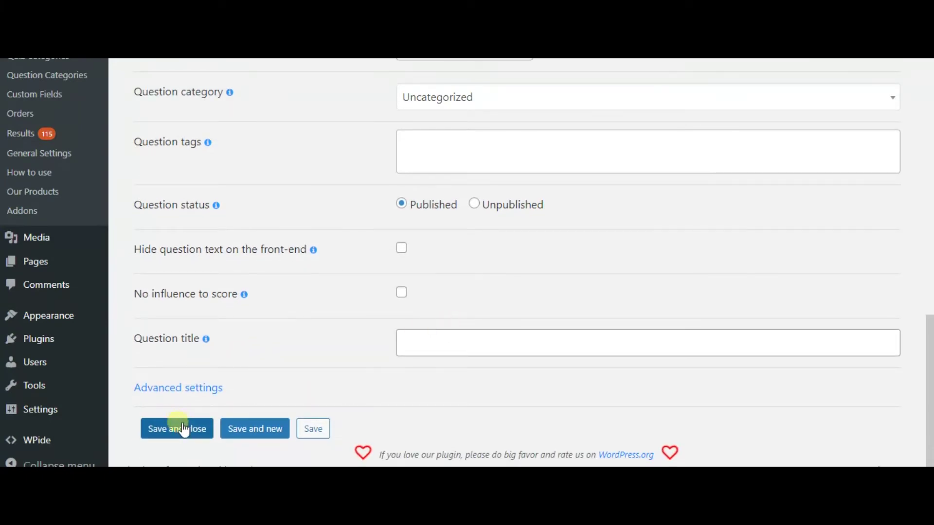
pyautogui.scroll(2, 198, 410)
pyautogui.scroll(8, 206, 409)
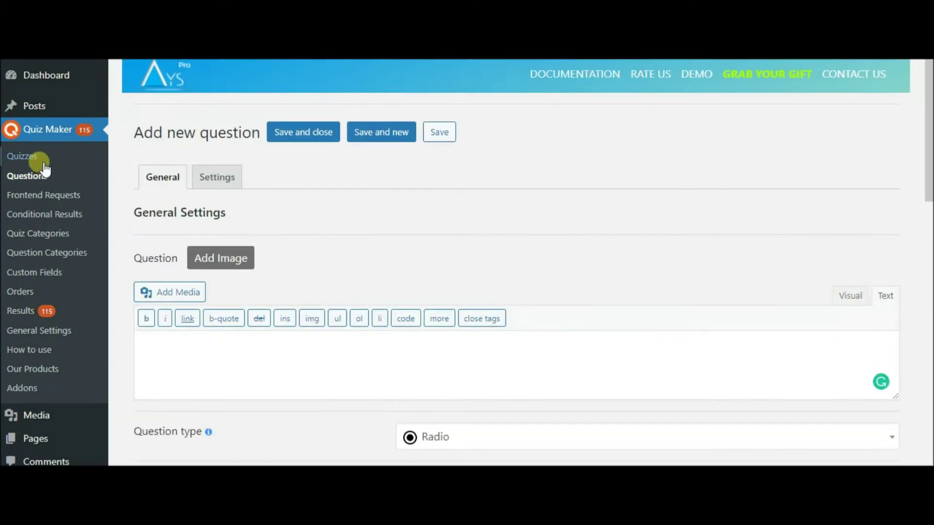
# - Start a new quiz from the Quizzes list
pyautogui.click(27, 164)
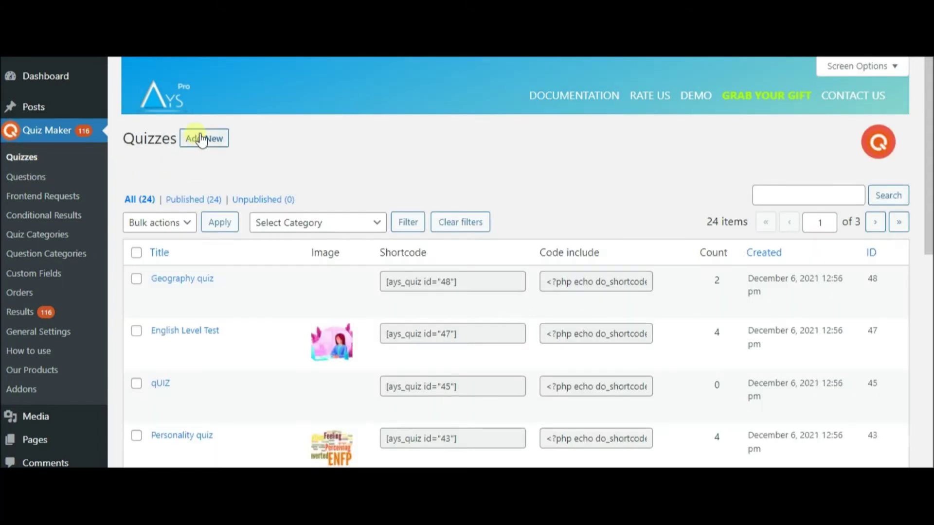
pyautogui.click(196, 138)
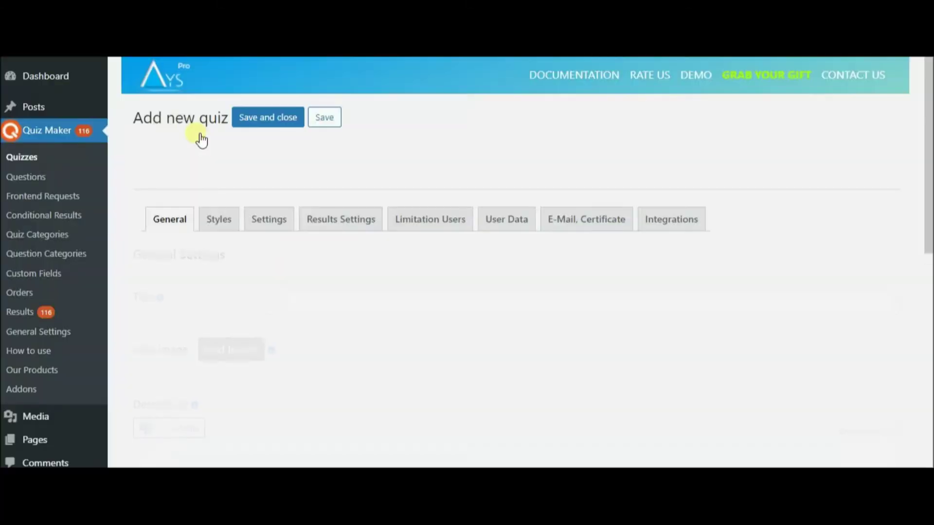
pyautogui.scroll(-2, 346, 297)
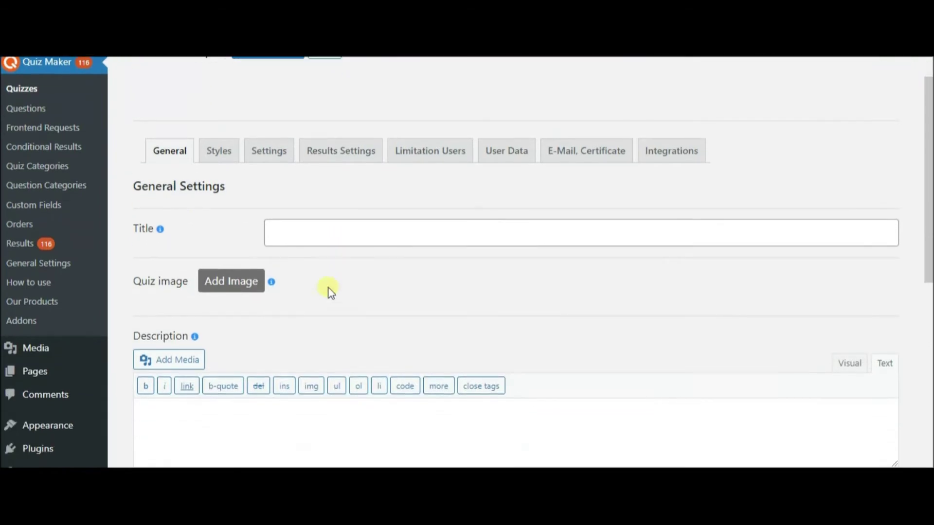
pyautogui.scroll(-2, 177, 230)
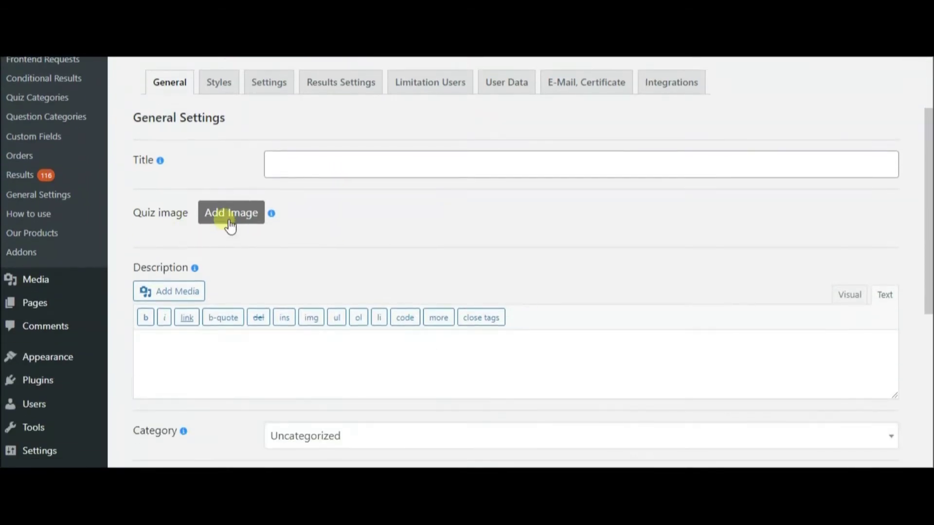
pyautogui.scroll(-2, 229, 223)
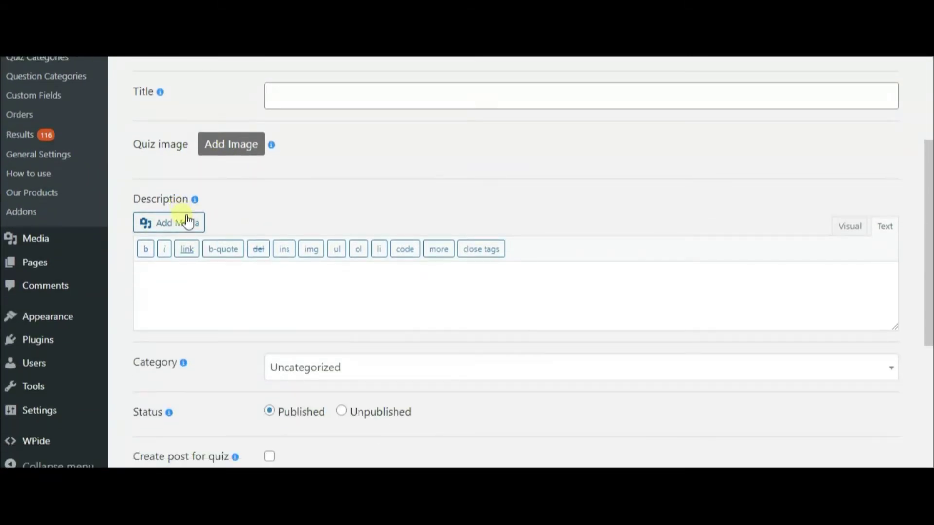
pyautogui.scroll(-4, 214, 238)
# - Keep the quiz category Uncategorized and set its status to Unpublished
pyautogui.click(285, 234)
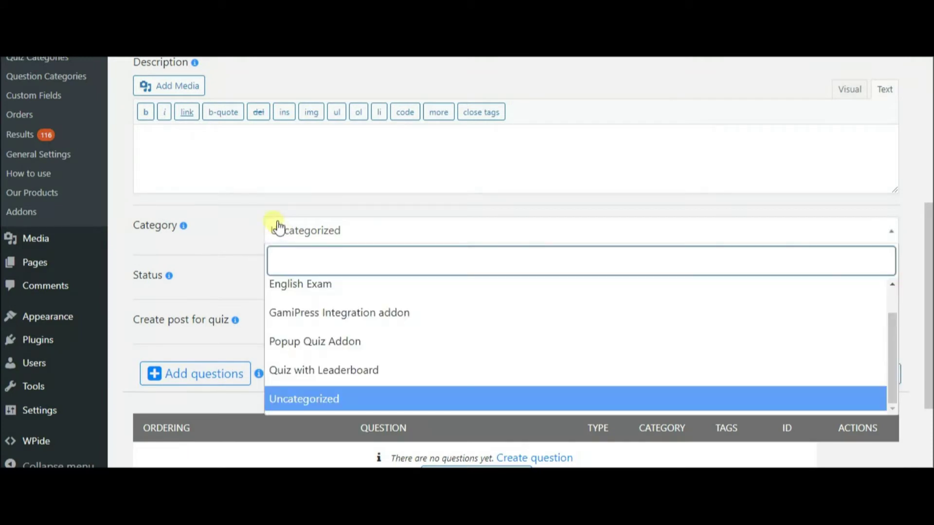
pyautogui.click(239, 257)
pyautogui.scroll(-2, 239, 258)
pyautogui.click(343, 207)
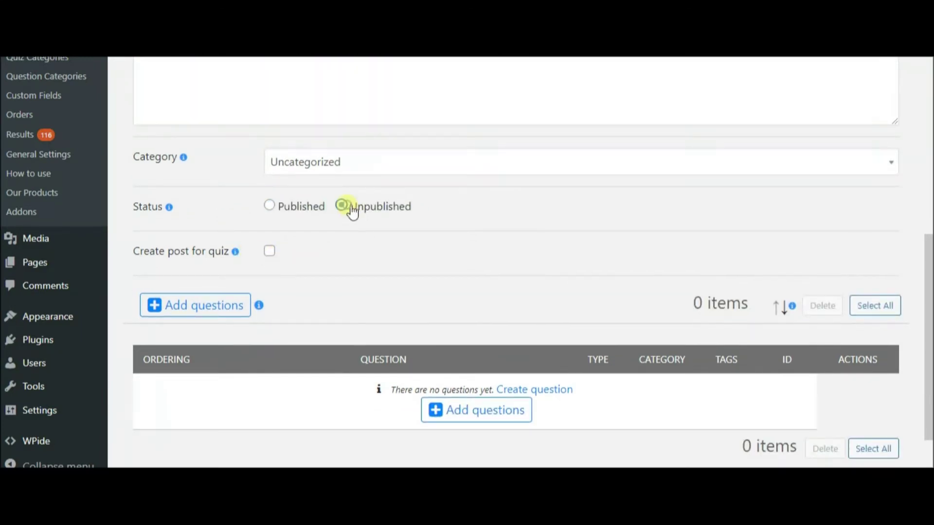
pyautogui.scroll(-2, 427, 253)
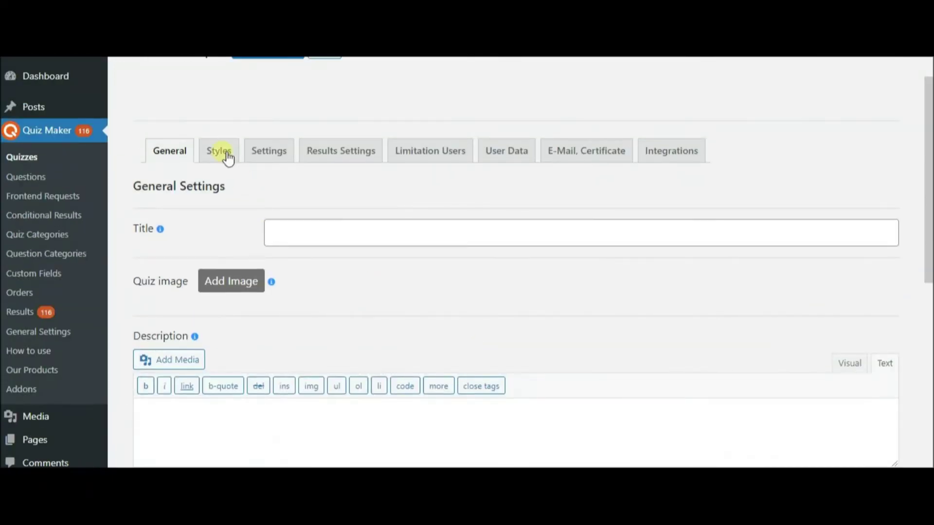
# - Preview the quiz themes on the Styles tab and choose Modern Light
pyautogui.click(226, 153)
pyautogui.scroll(-3, 374, 309)
pyautogui.click(321, 202)
pyautogui.click(421, 205)
pyautogui.click(409, 316)
pyautogui.click(316, 326)
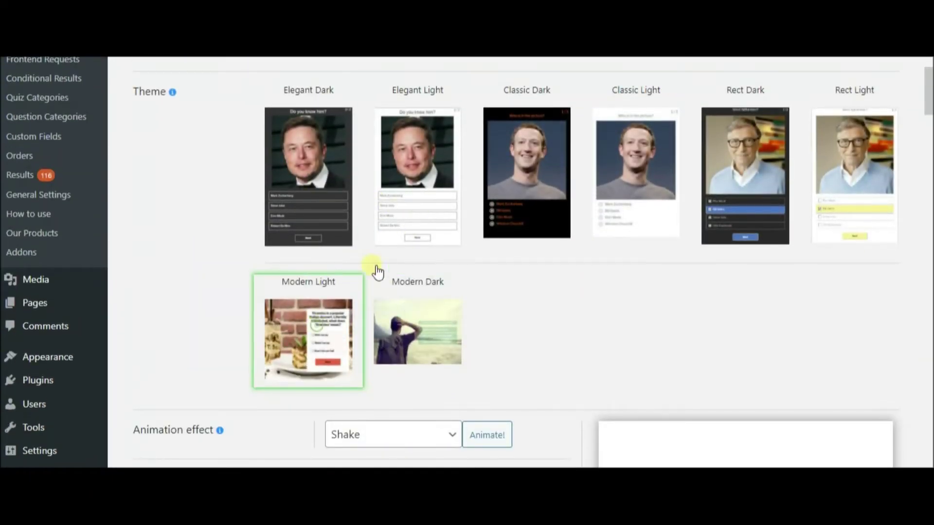
pyautogui.scroll(-4, 375, 278)
pyautogui.scroll(-1, 359, 258)
# - Make the quiz colour green and the quiz background grey
pyautogui.click(365, 209)
pyautogui.click(405, 295)
pyautogui.moveTo(405, 295); pyautogui.dragTo(381, 308)
pyautogui.scroll(-3, 384, 313)
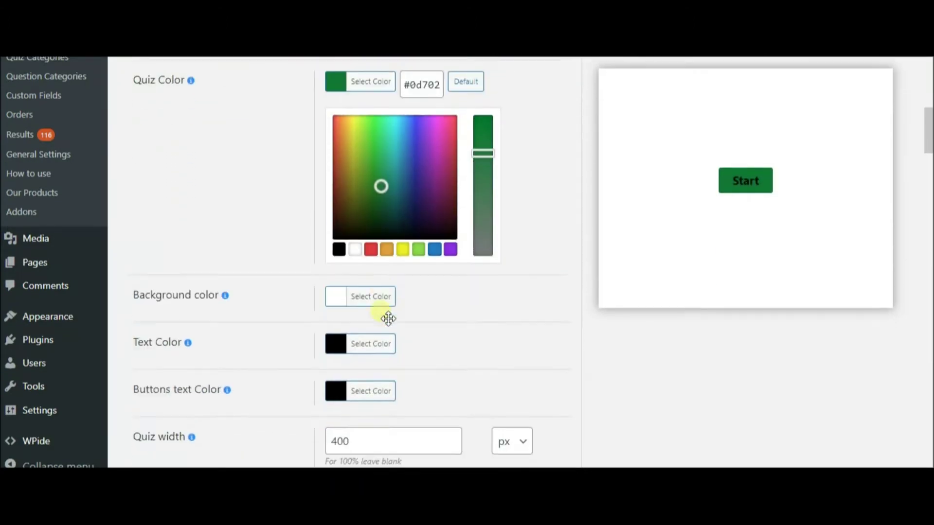
pyautogui.click(335, 292)
pyautogui.moveTo(407, 237); pyautogui.dragTo(406, 235)
pyautogui.scroll(-10, 368, 323)
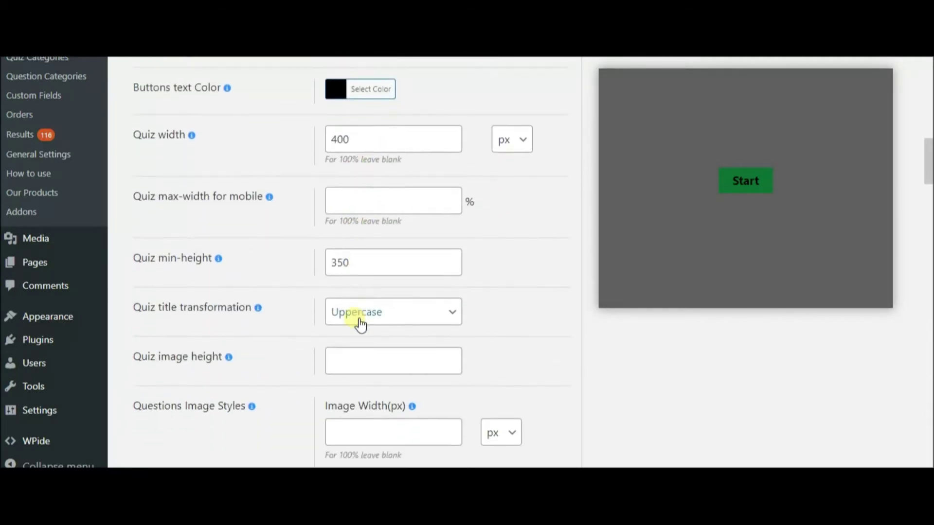
pyautogui.scroll(-4, 357, 323)
pyautogui.scroll(-18, 356, 319)
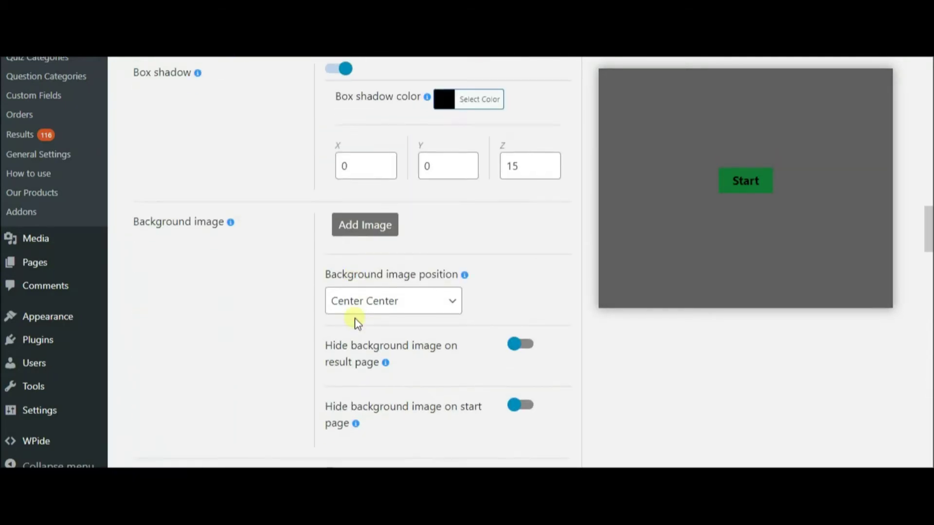
pyautogui.scroll(-20, 355, 317)
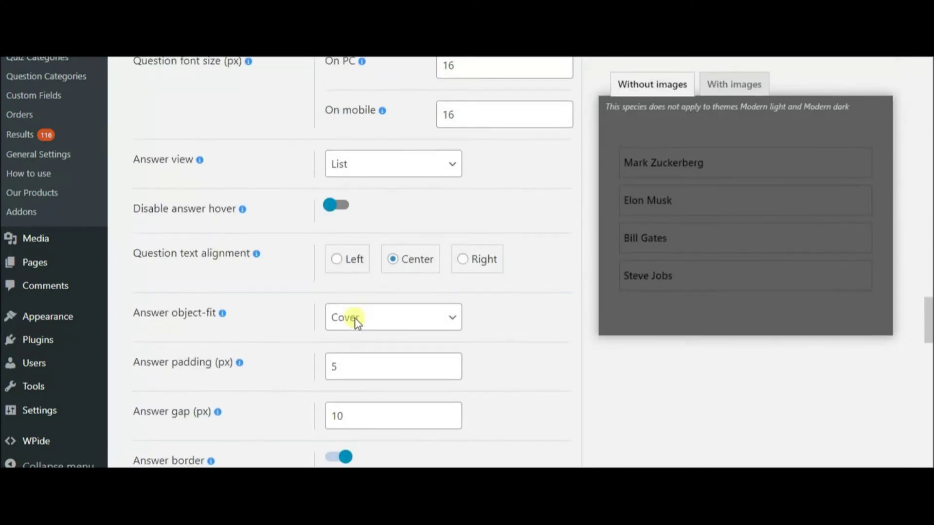
pyautogui.scroll(-10, 360, 325)
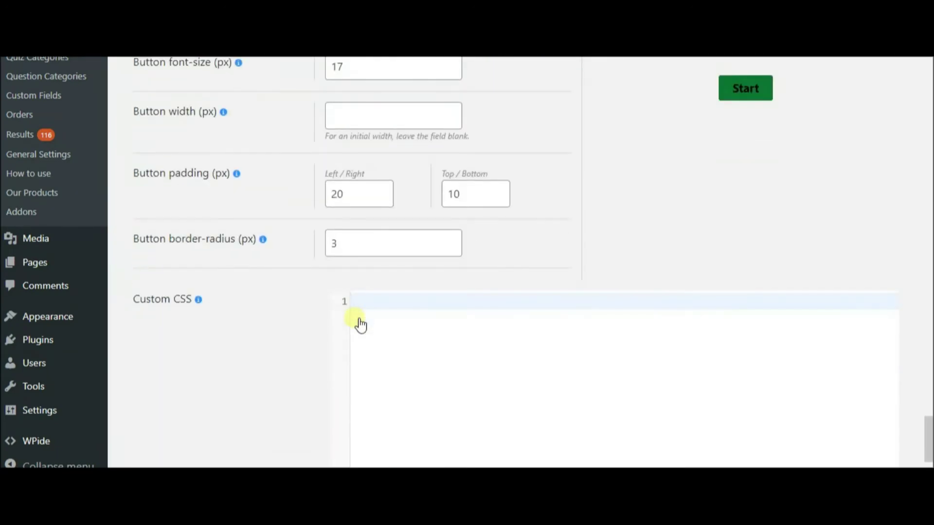
pyautogui.scroll(20, 355, 321)
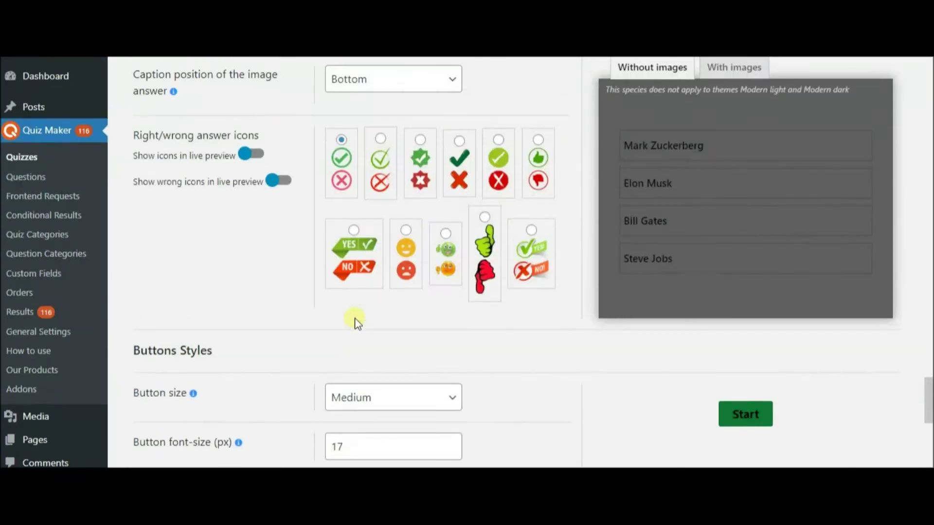
pyautogui.scroll(20, 348, 316)
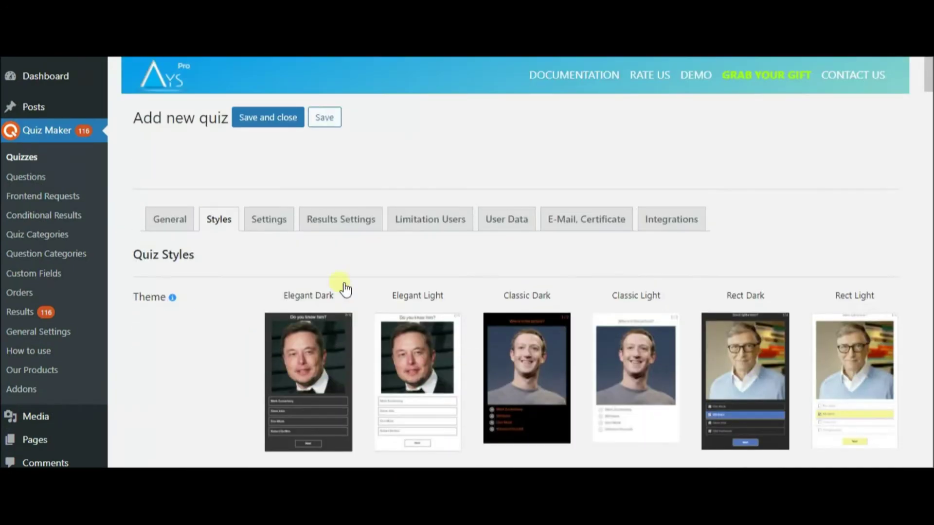
# - Toggle the quiz autostart and randomize-answers options on the Settings tab
pyautogui.click(268, 219)
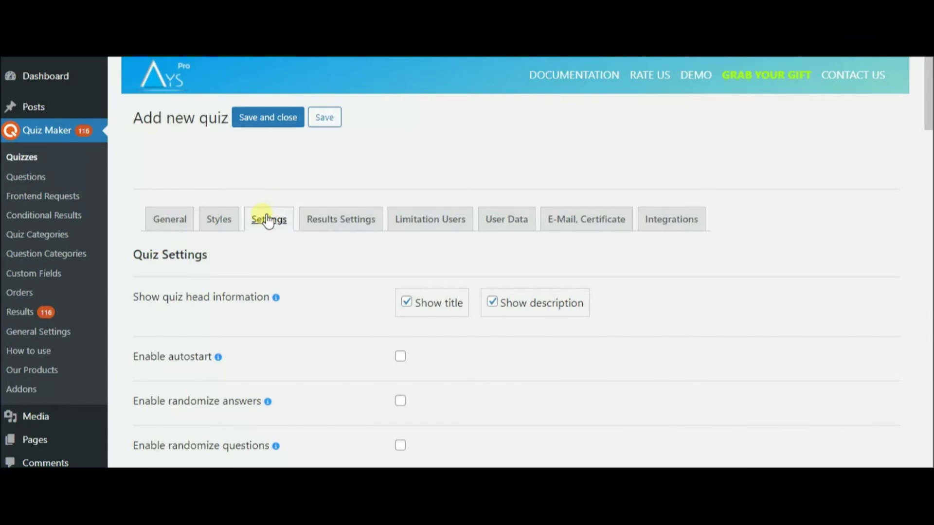
pyautogui.scroll(-1, 389, 276)
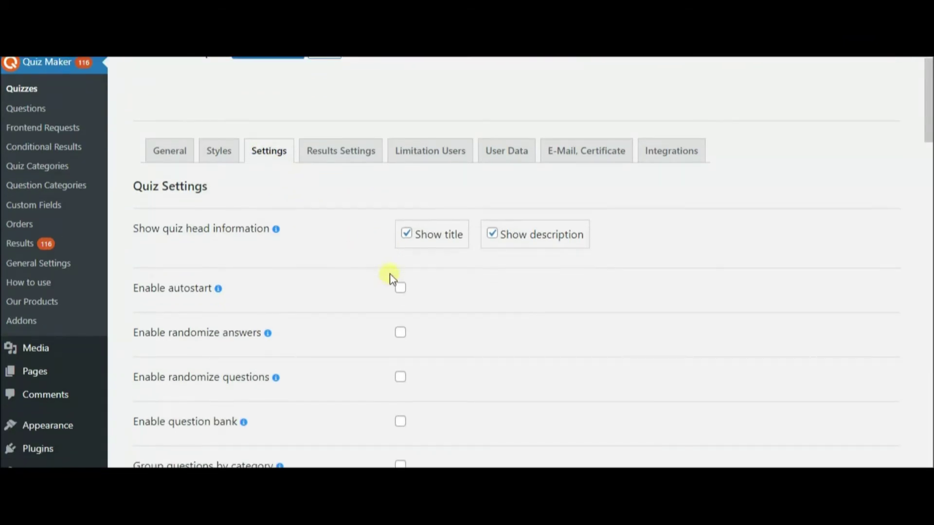
pyautogui.click(400, 287)
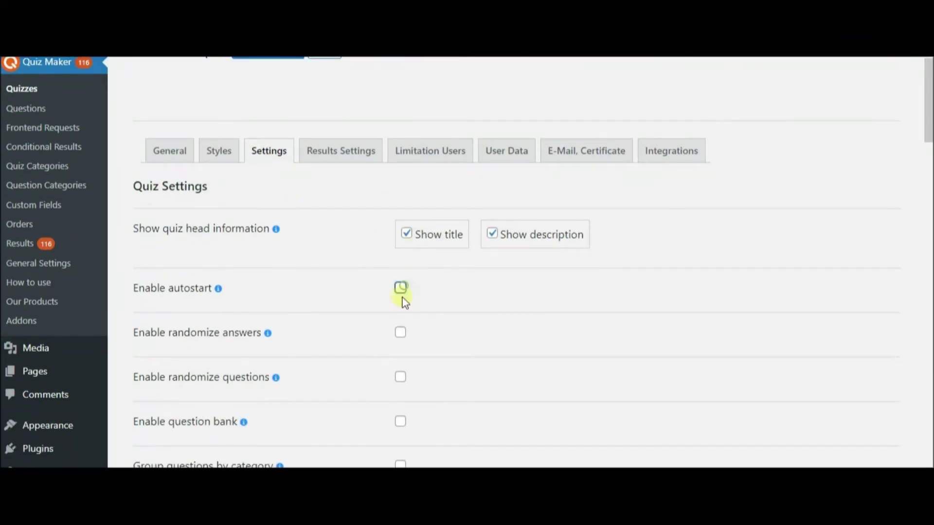
pyautogui.click(400, 333)
# - Tick and untick Show correct answers, then review the remaining settings
pyautogui.scroll(-3, 441, 275)
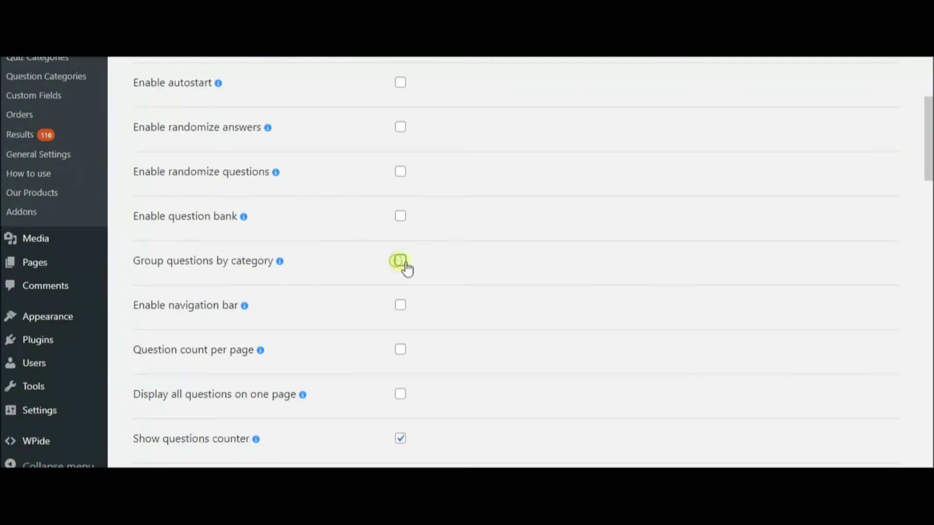
pyautogui.scroll(-3, 403, 267)
pyautogui.scroll(-2, 403, 269)
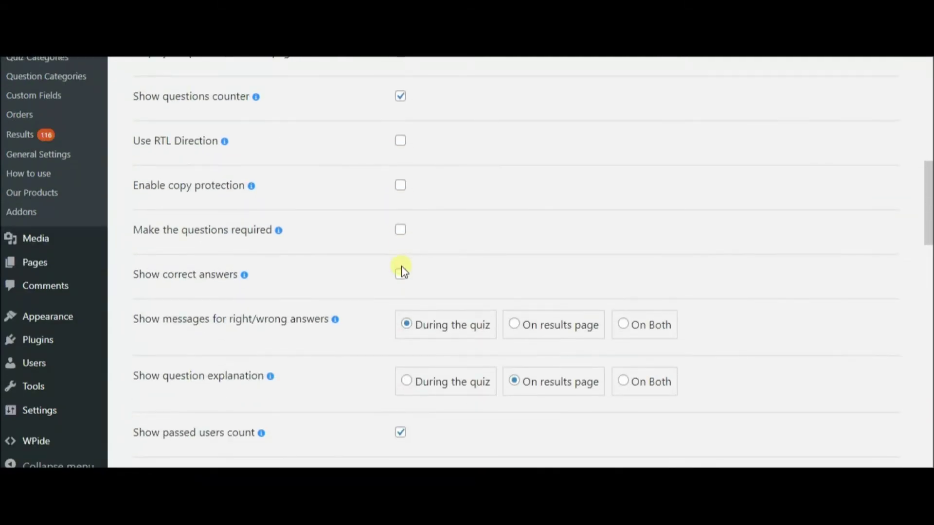
pyautogui.click(402, 276)
pyautogui.click(403, 278)
pyautogui.scroll(-10, 401, 278)
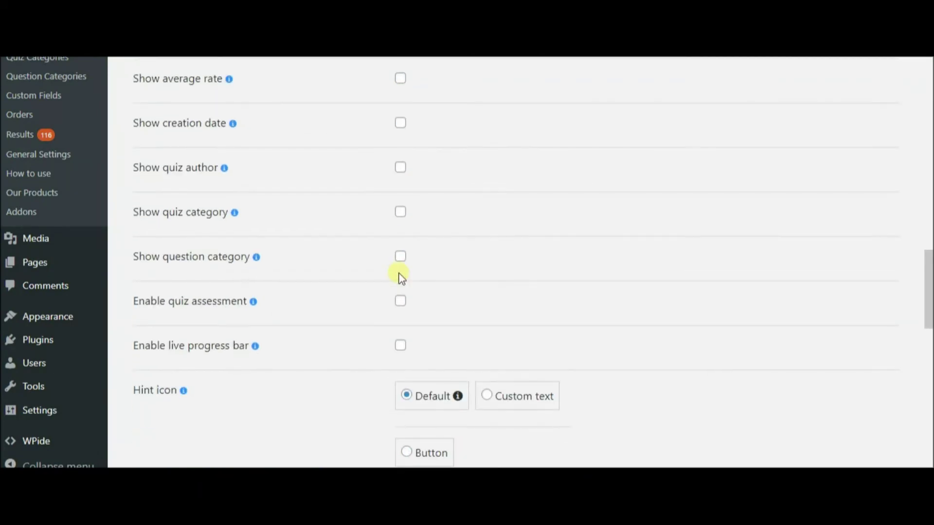
pyautogui.scroll(-15, 401, 278)
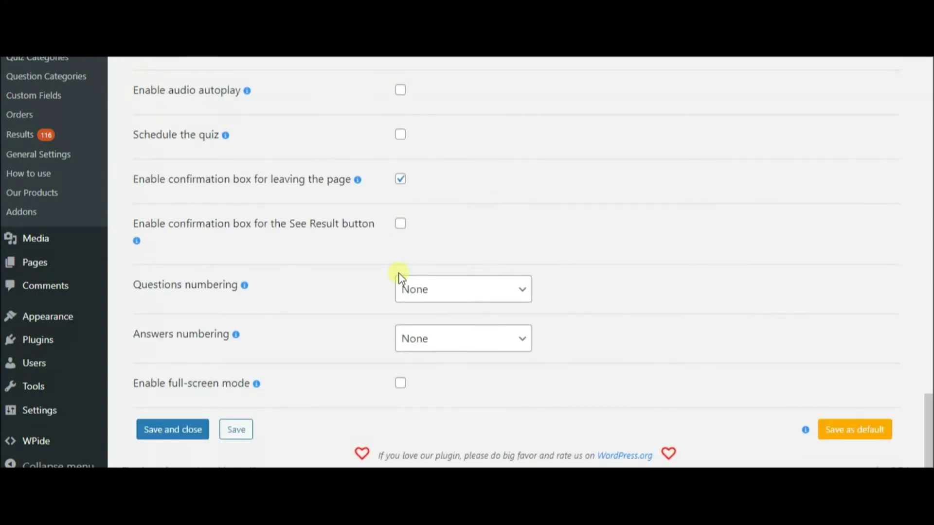
pyautogui.scroll(15, 399, 277)
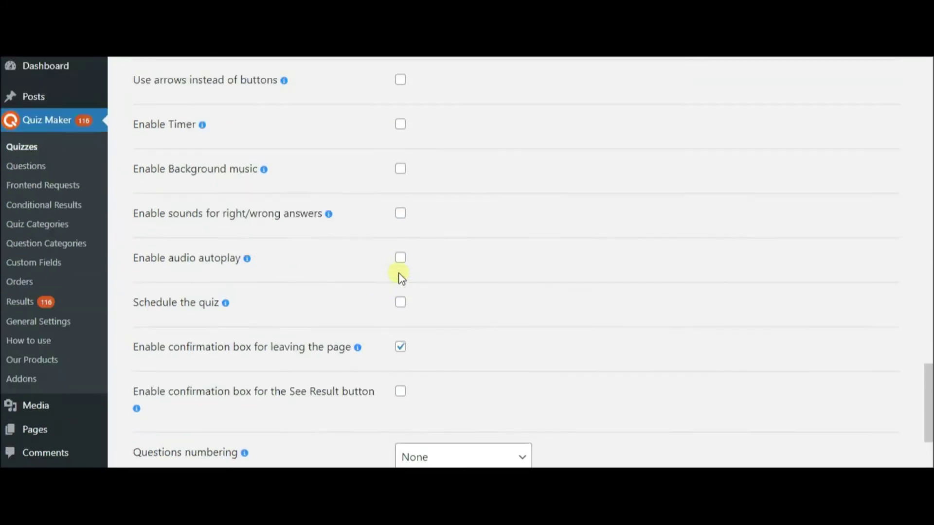
pyautogui.scroll(10, 399, 277)
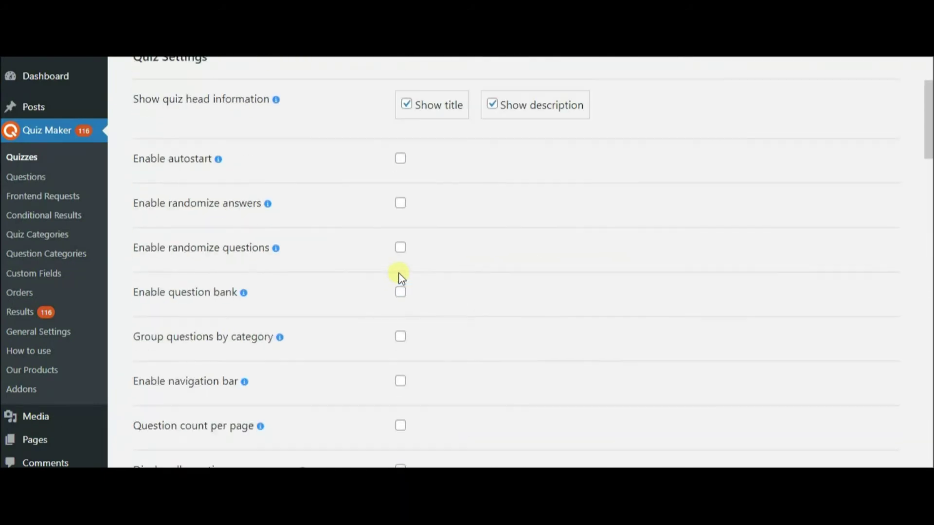
# - Turn on Redirect after submission in the quiz's Results Settings
pyautogui.click(360, 221)
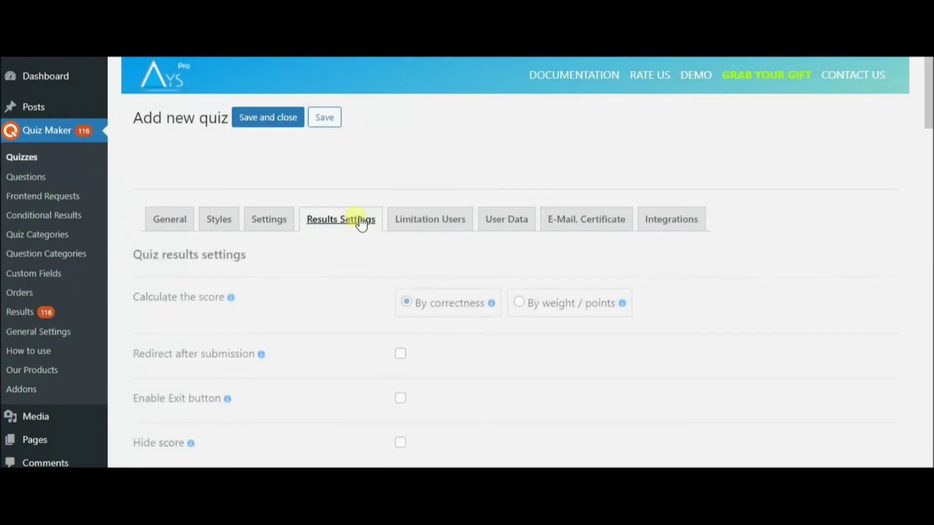
pyautogui.scroll(-4, 360, 267)
pyautogui.click(402, 149)
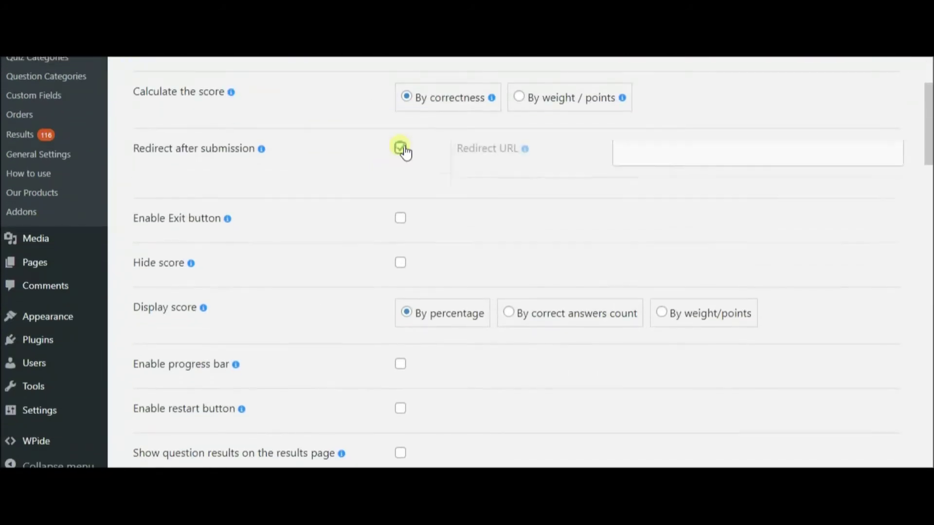
pyautogui.scroll(-3, 403, 219)
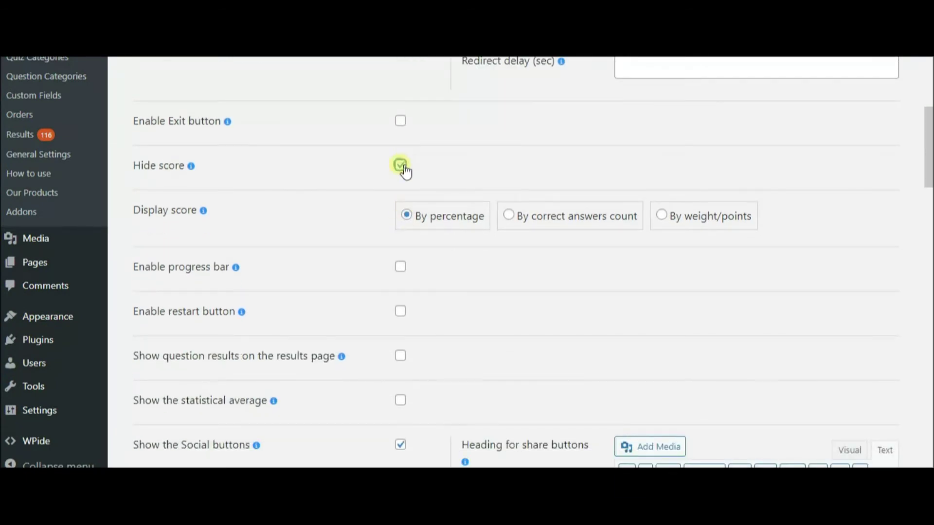
pyautogui.scroll(-6, 403, 178)
pyautogui.scroll(-13, 417, 196)
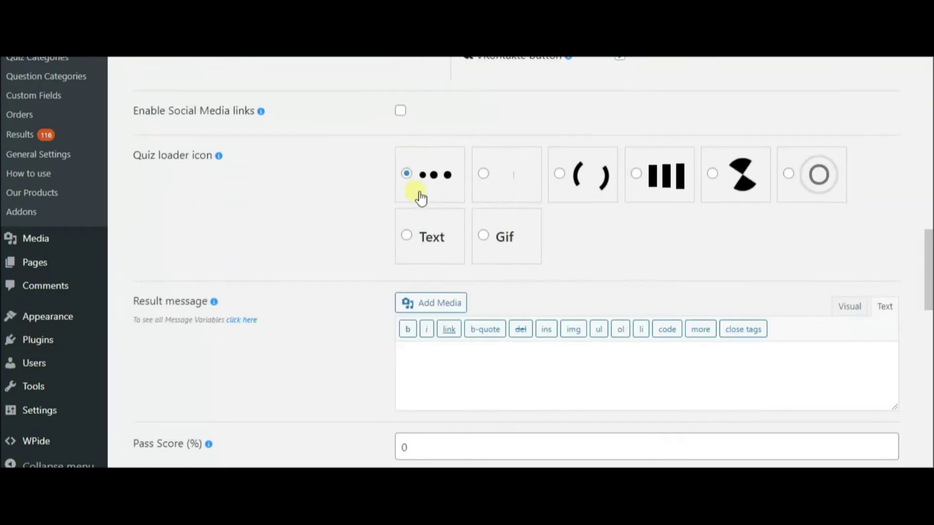
pyautogui.scroll(-8, 418, 195)
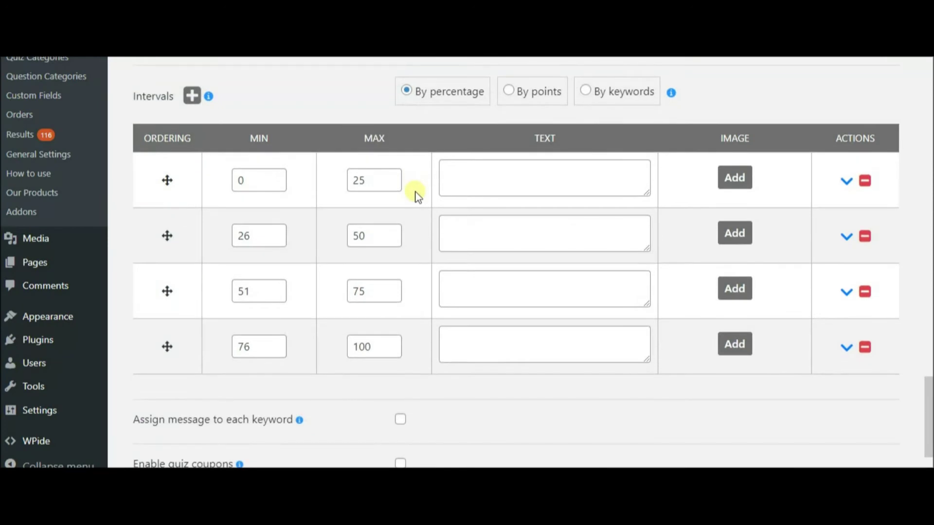
pyautogui.scroll(2, 415, 194)
# - Set result intervals By keywords and tick Apply points to keywords
pyautogui.click(591, 160)
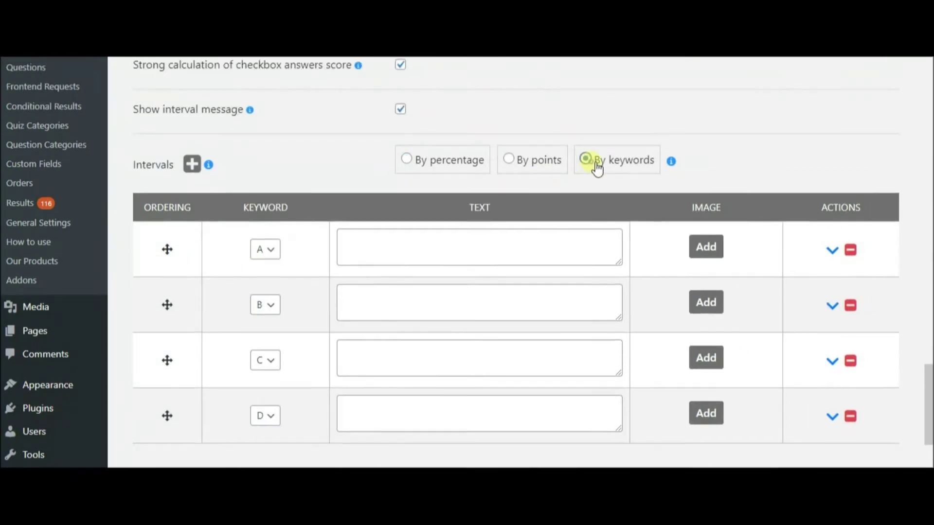
pyautogui.scroll(-1, 430, 157)
pyautogui.click(400, 145)
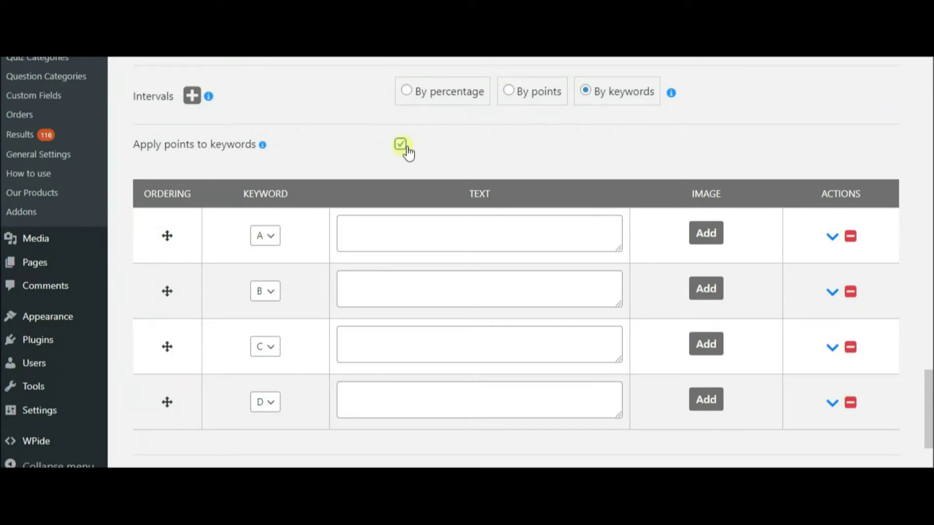
pyautogui.scroll(-3, 433, 221)
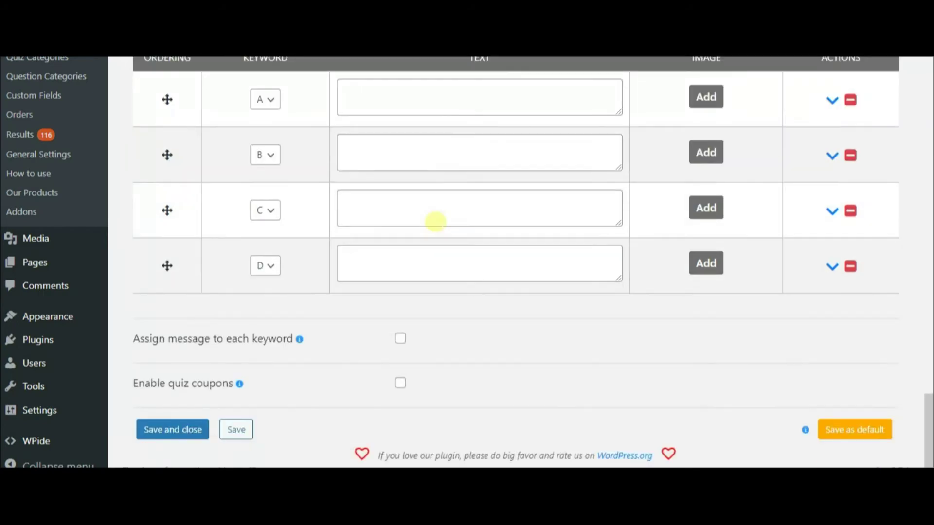
pyautogui.scroll(10, 433, 221)
pyautogui.scroll(15, 436, 226)
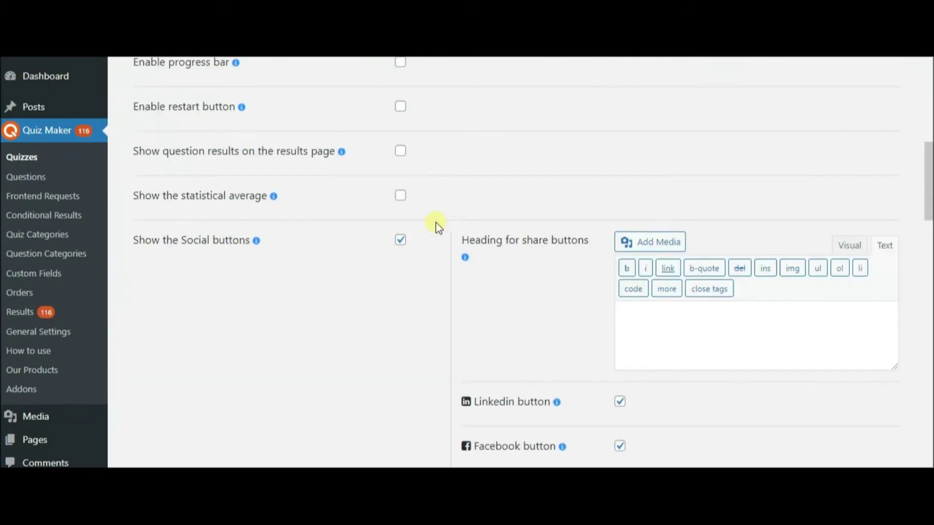
pyautogui.click(441, 226)
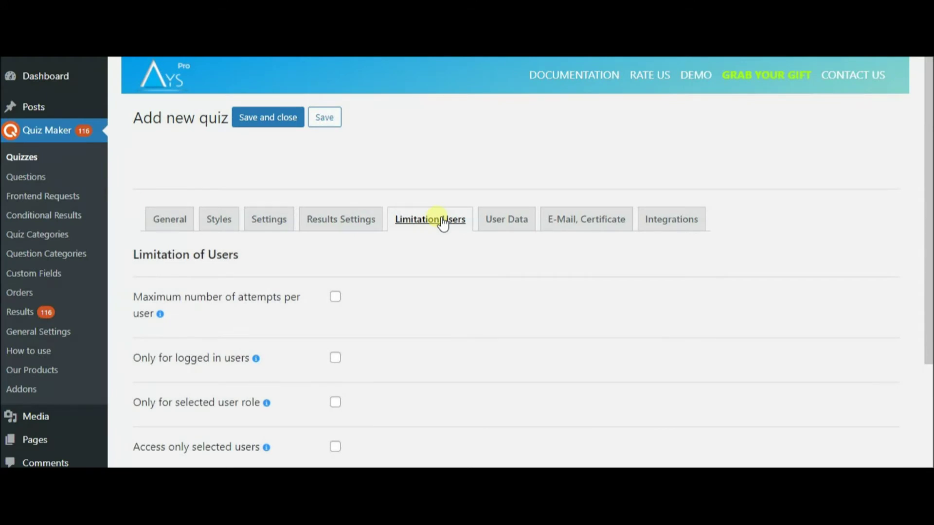
# - Tick Only for selected user role and Access only selected users
pyautogui.scroll(-3, 448, 311)
pyautogui.click(334, 249)
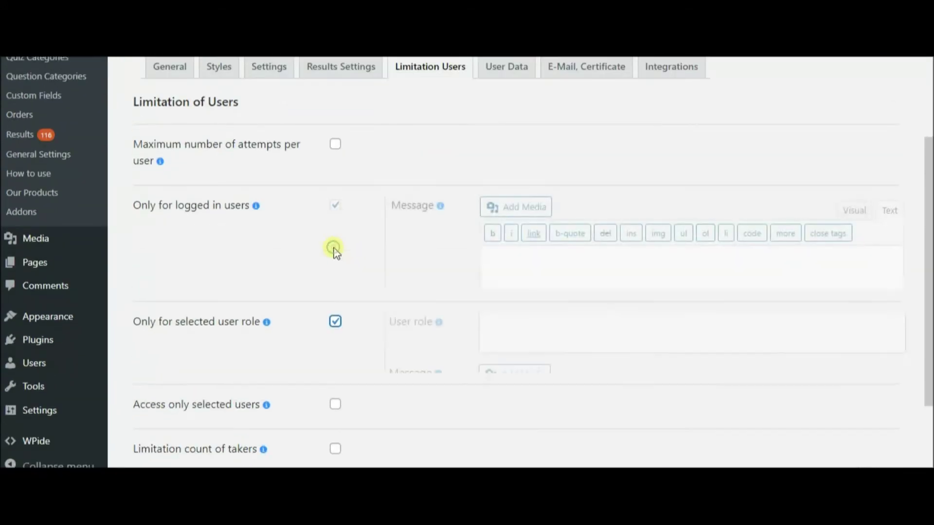
pyautogui.scroll(-6, 328, 379)
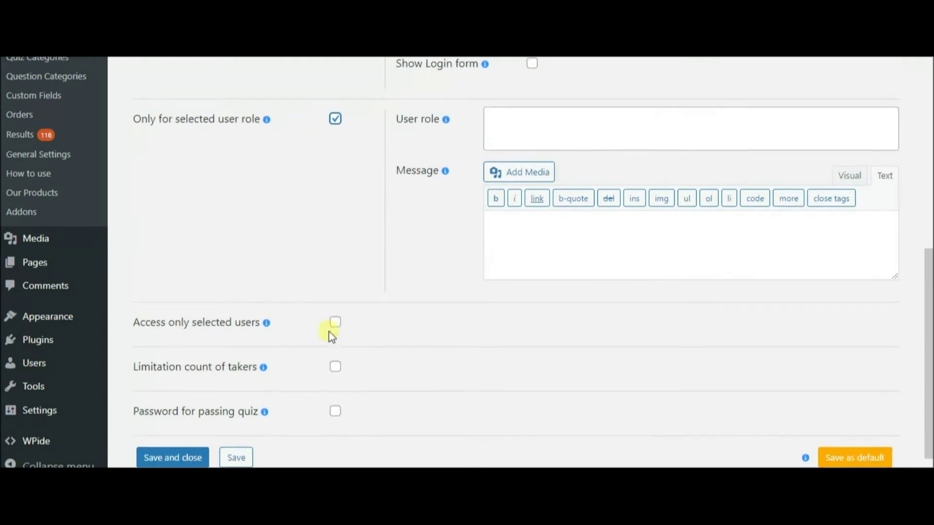
pyautogui.click(336, 295)
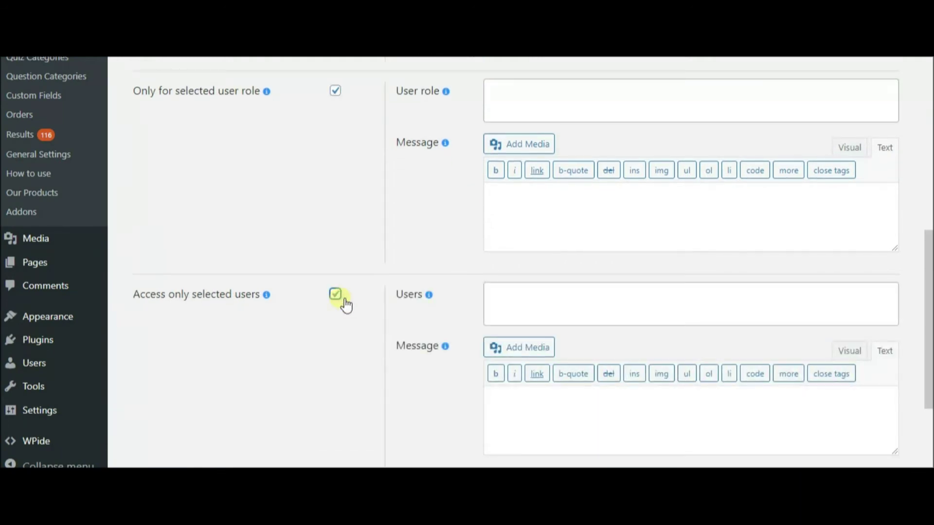
pyautogui.scroll(-3, 343, 303)
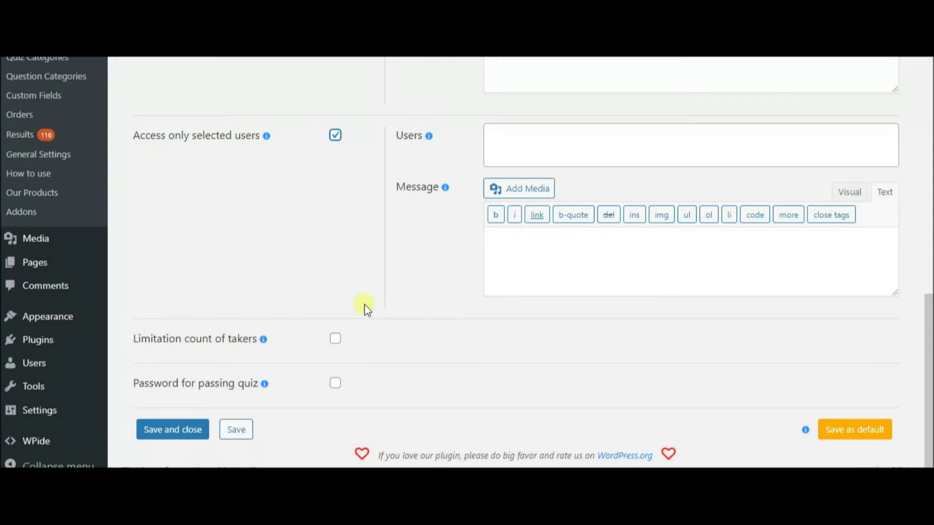
pyautogui.scroll(10, 504, 293)
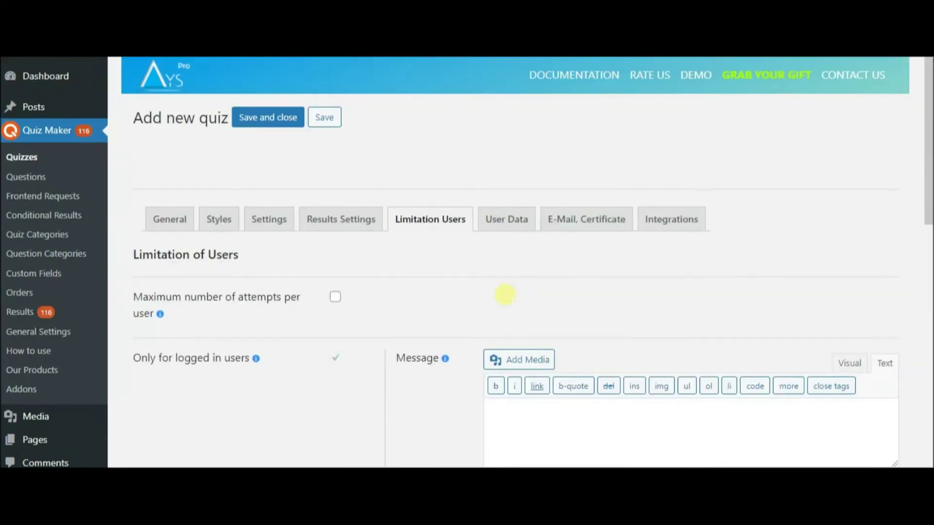
pyautogui.click(505, 221)
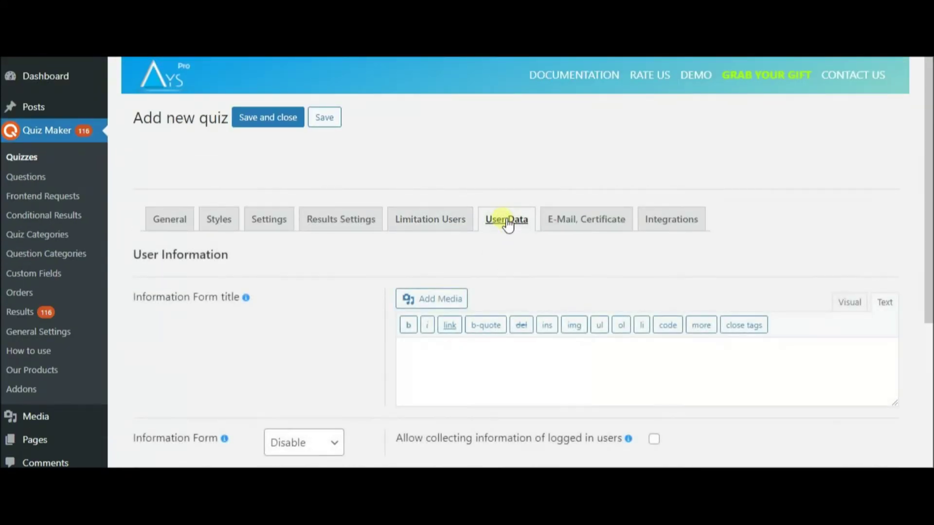
# - Set the Information Form to After Quiz and move Name and Email into Active fields
pyautogui.scroll(-4, 473, 292)
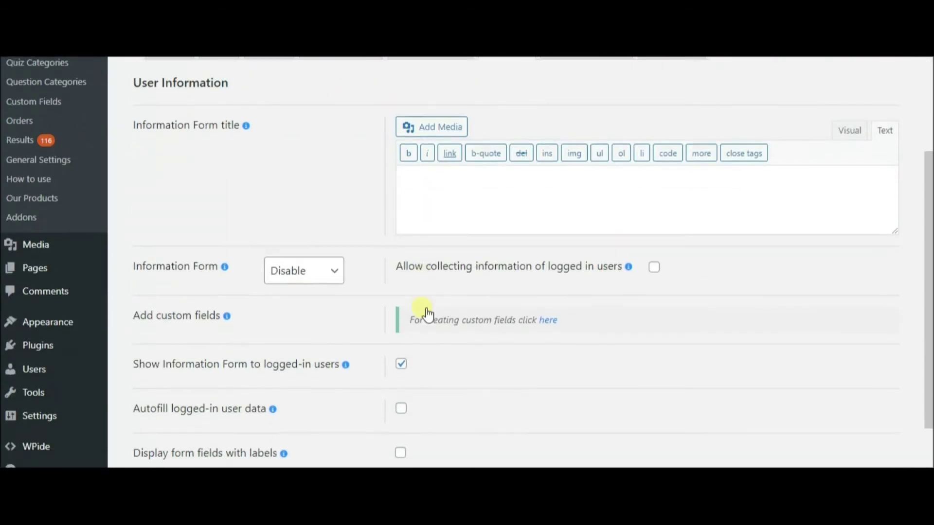
pyautogui.click(319, 238)
pyautogui.click(311, 258)
pyautogui.scroll(-2, 408, 276)
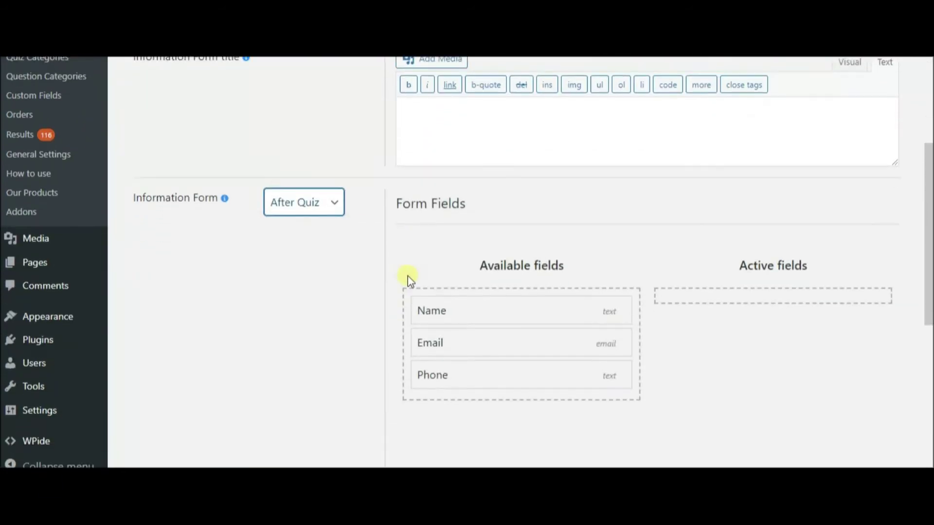
pyautogui.moveTo(439, 295); pyautogui.dragTo(700, 273)
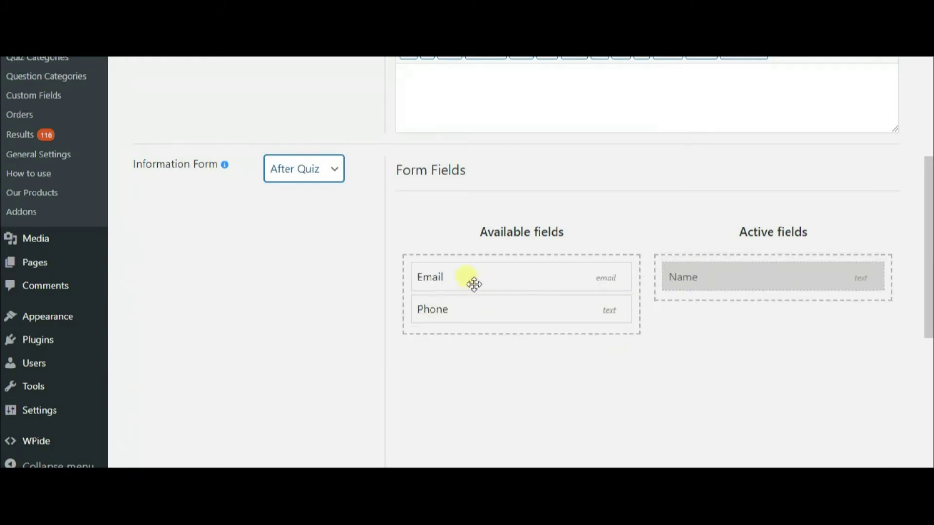
pyautogui.moveTo(466, 278); pyautogui.dragTo(727, 308)
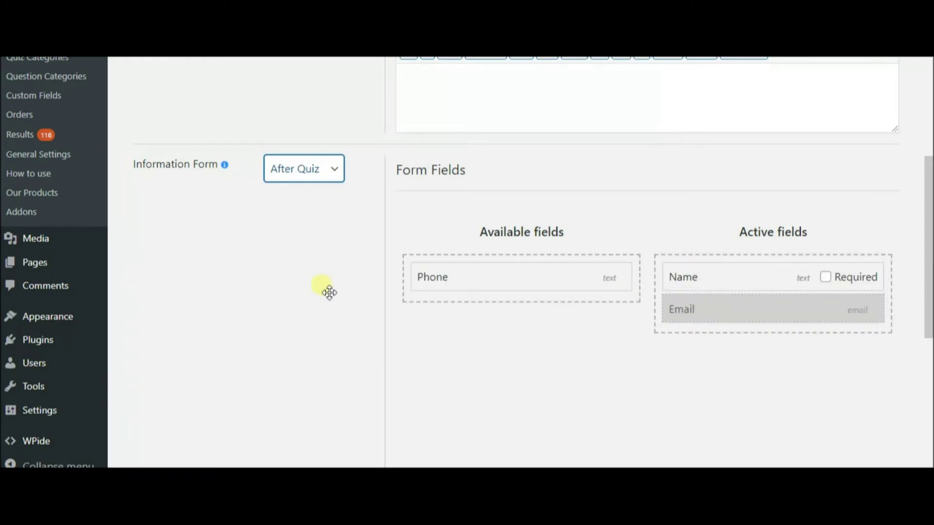
pyautogui.scroll(-4, 348, 308)
pyautogui.scroll(-3, 348, 309)
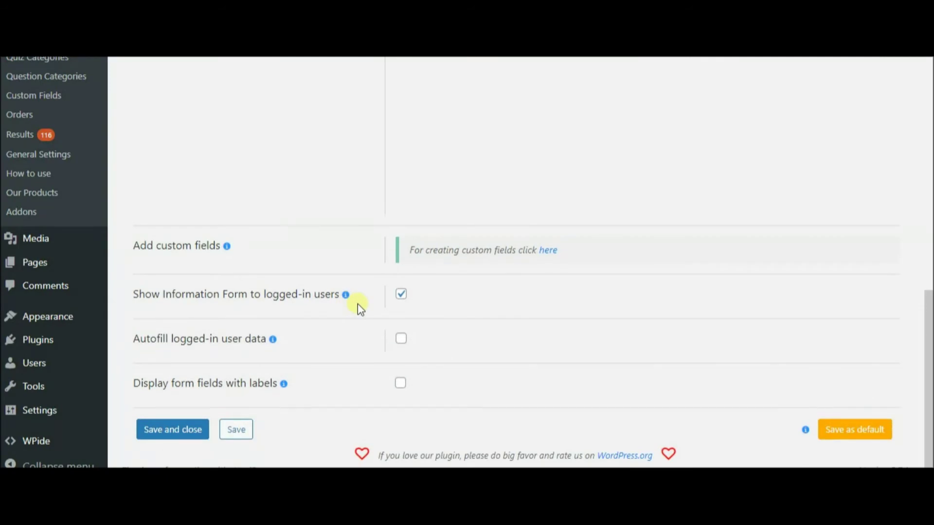
pyautogui.scroll(8, 373, 302)
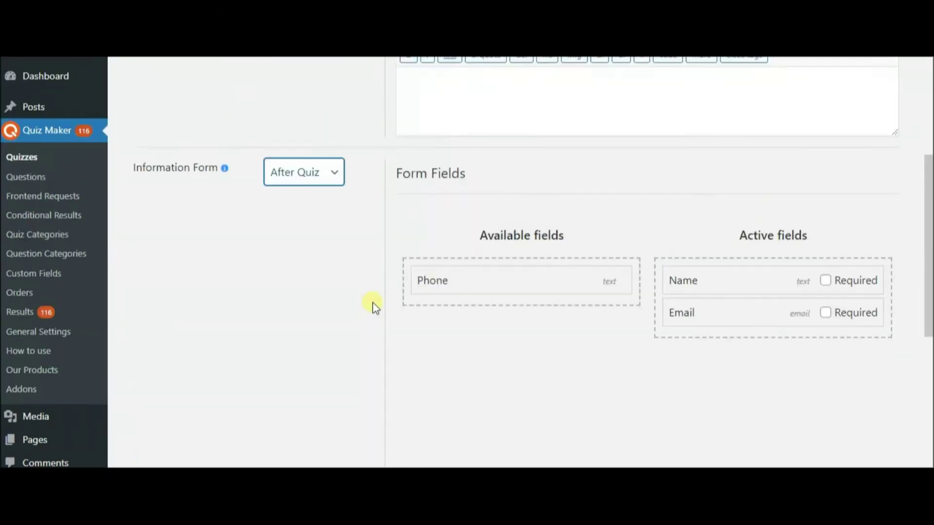
pyautogui.scroll(1, 372, 302)
# - Enable emailing the quiz taker and generating certificates without sending them
pyautogui.click(563, 224)
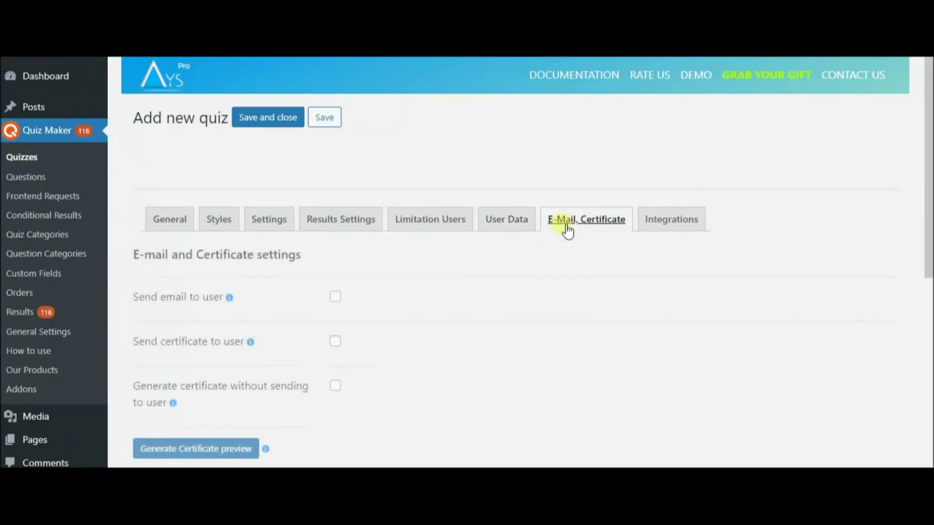
pyautogui.scroll(-3, 395, 206)
pyautogui.click(333, 162)
pyautogui.scroll(-9, 337, 210)
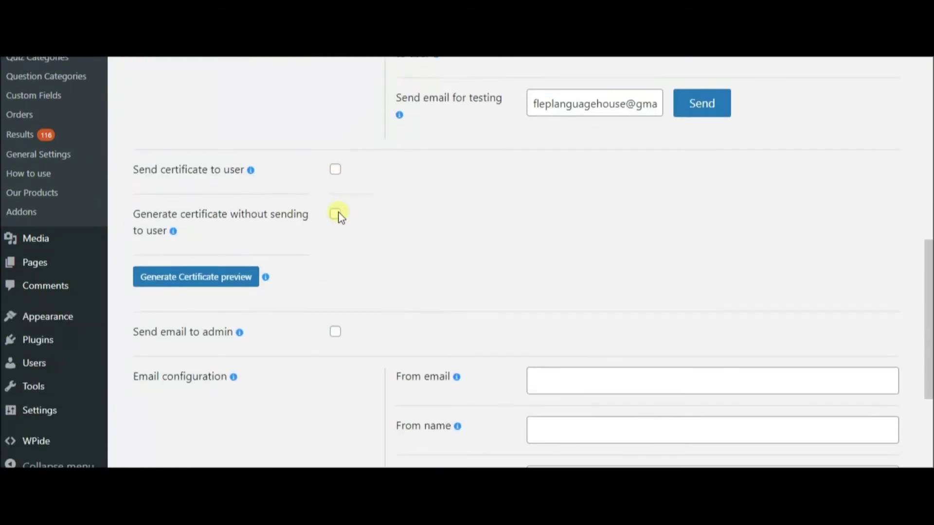
pyautogui.click(335, 214)
# - Tick Send email to admin and review the remaining e-mail options
pyautogui.scroll(-8, 352, 235)
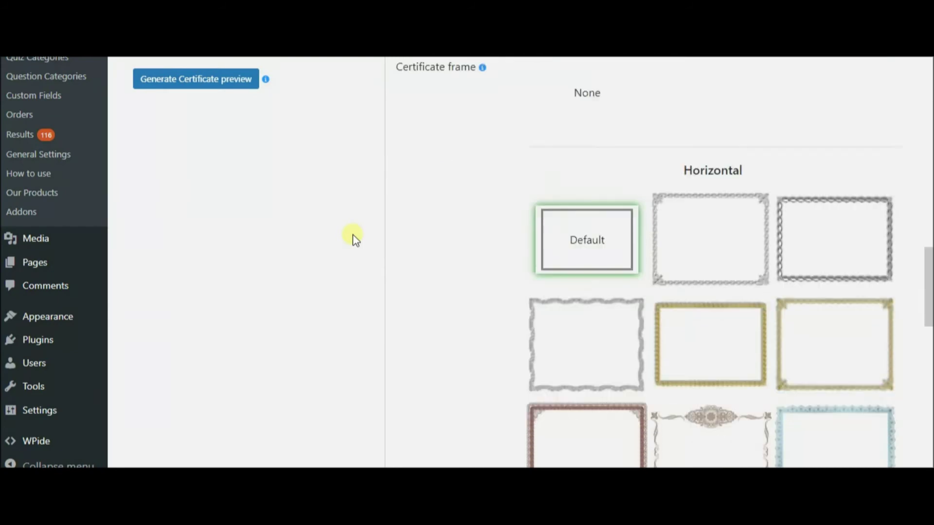
pyautogui.scroll(-15, 353, 235)
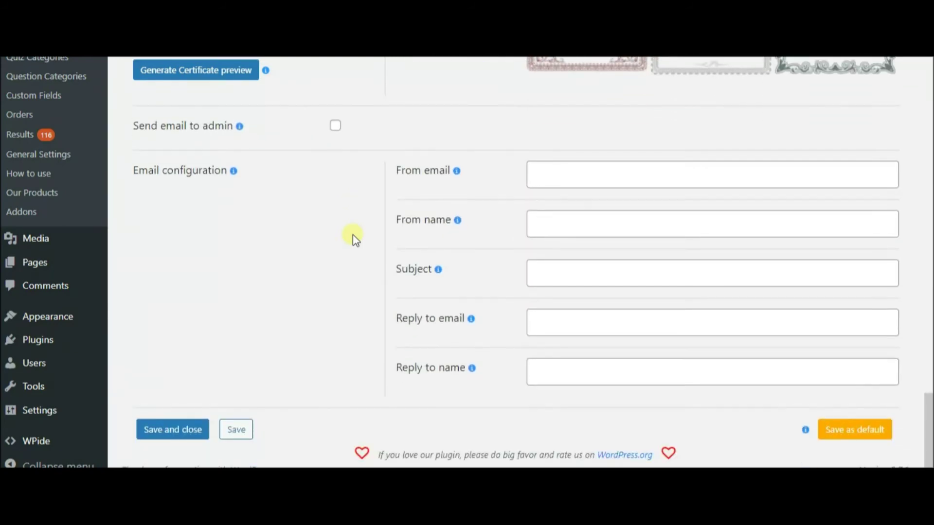
pyautogui.click(335, 127)
pyautogui.scroll(-5, 338, 175)
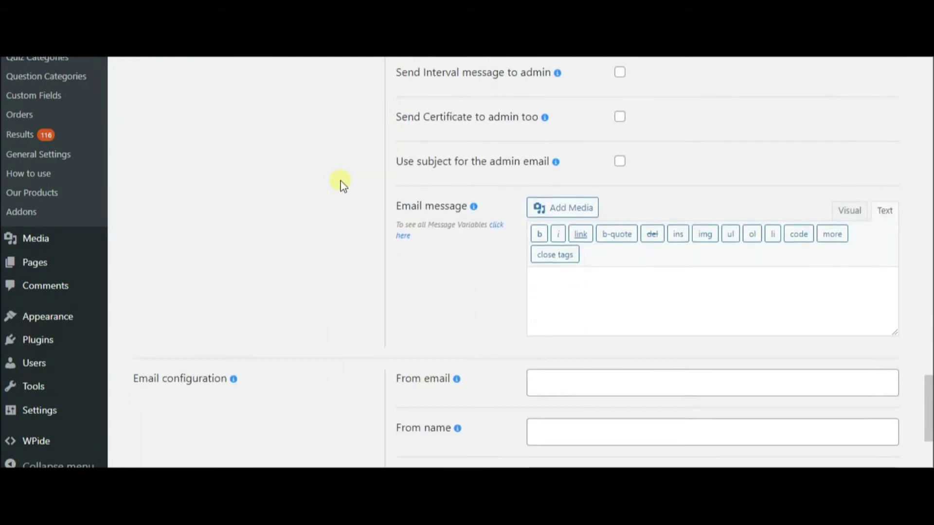
pyautogui.scroll(-4, 342, 184)
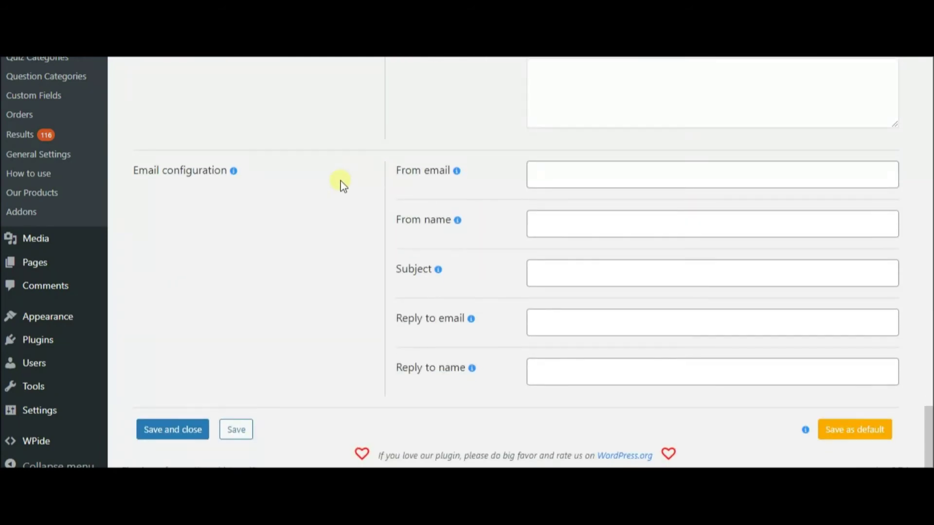
pyautogui.scroll(8, 343, 185)
pyautogui.scroll(20, 340, 184)
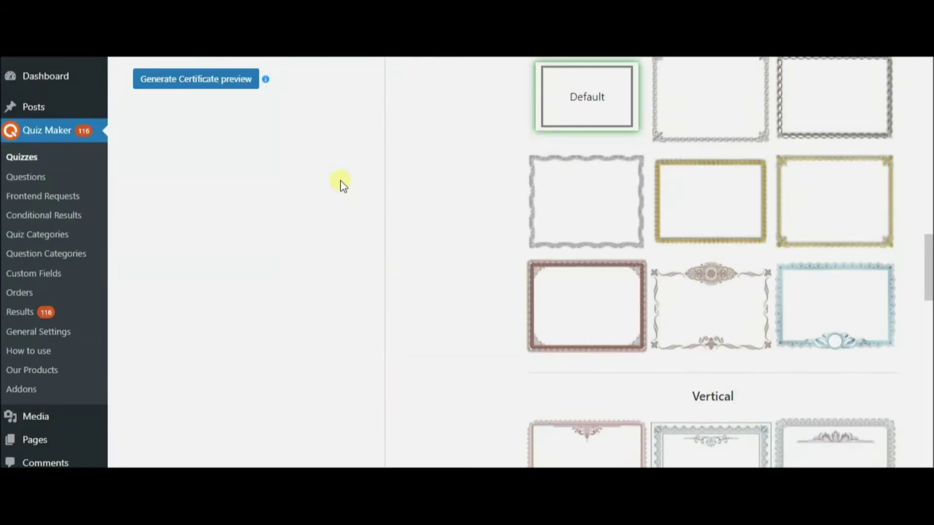
pyautogui.scroll(1, 340, 184)
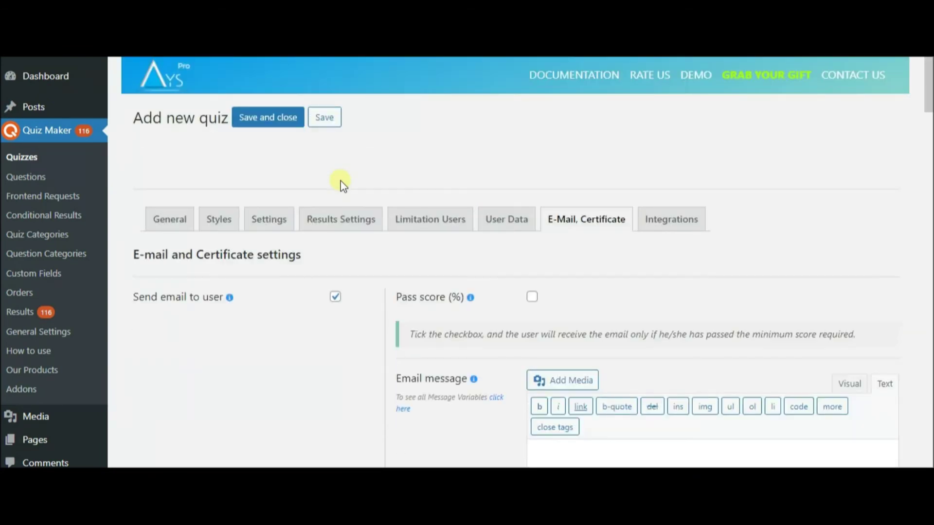
pyautogui.click(668, 220)
# - Tick Enable Stripe in the quiz's Integrations and review the other integrations
pyautogui.scroll(-4, 529, 248)
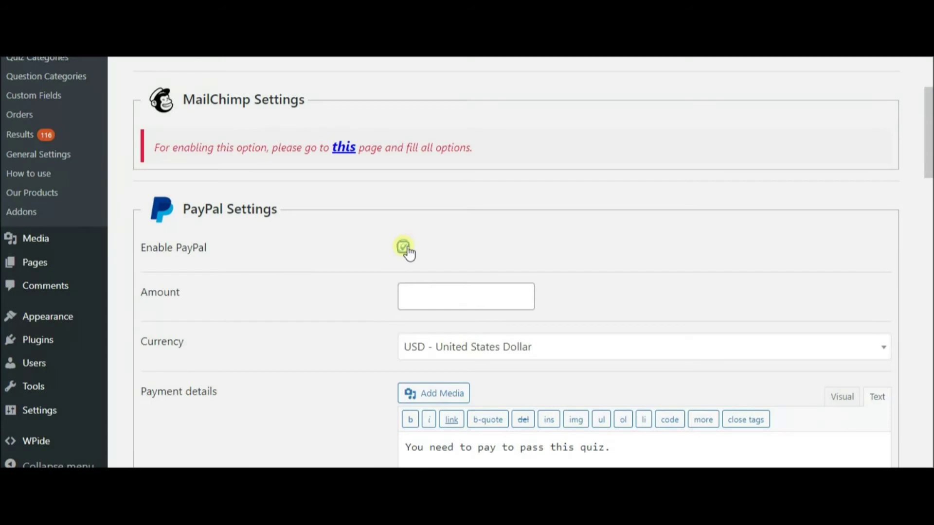
pyautogui.scroll(-10, 408, 251)
pyautogui.click(402, 112)
pyautogui.scroll(-11, 402, 184)
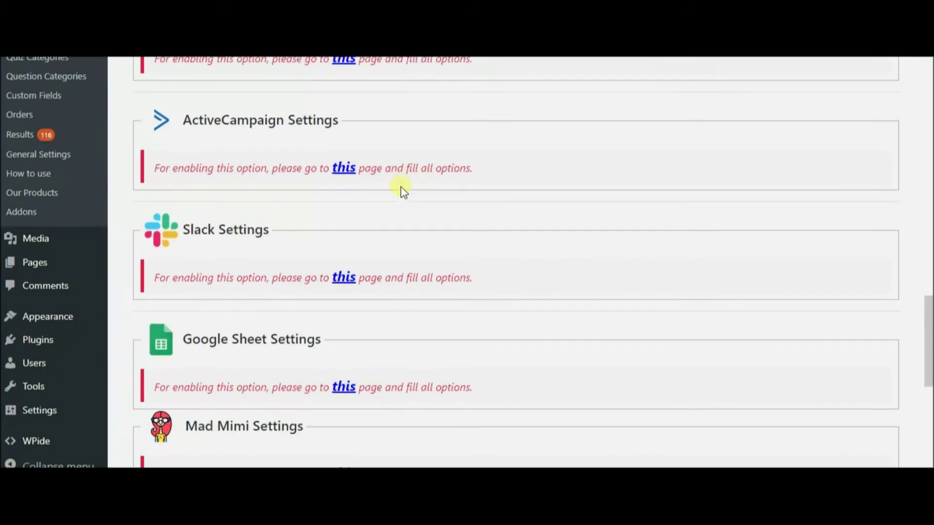
pyautogui.scroll(-9, 401, 189)
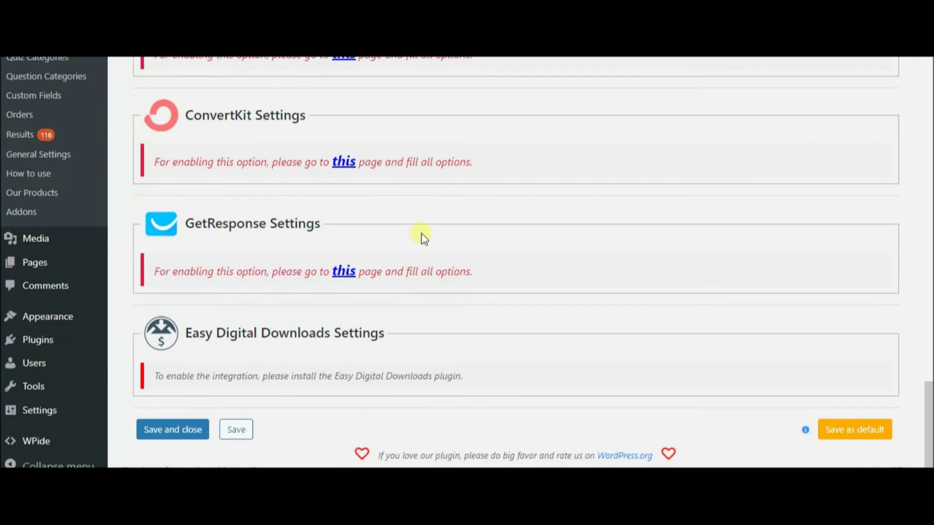
pyautogui.scroll(9, 421, 233)
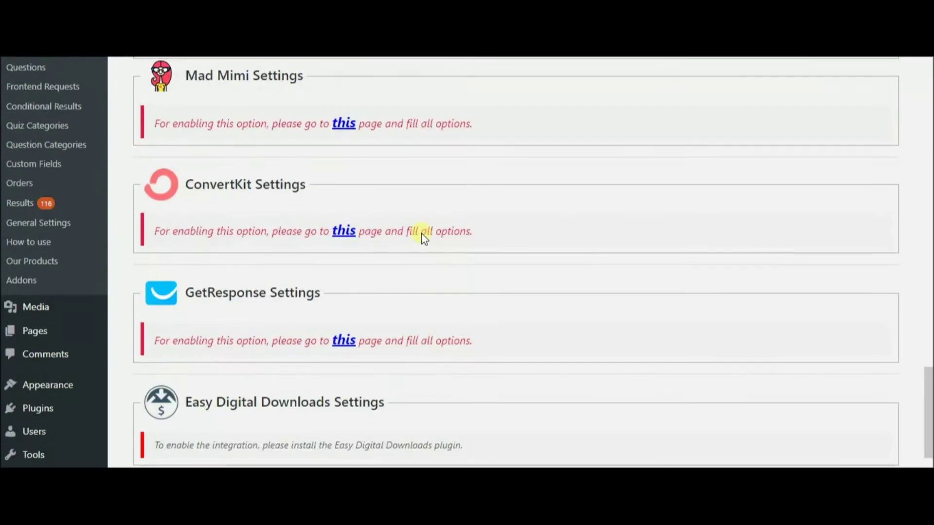
pyautogui.scroll(15, 422, 234)
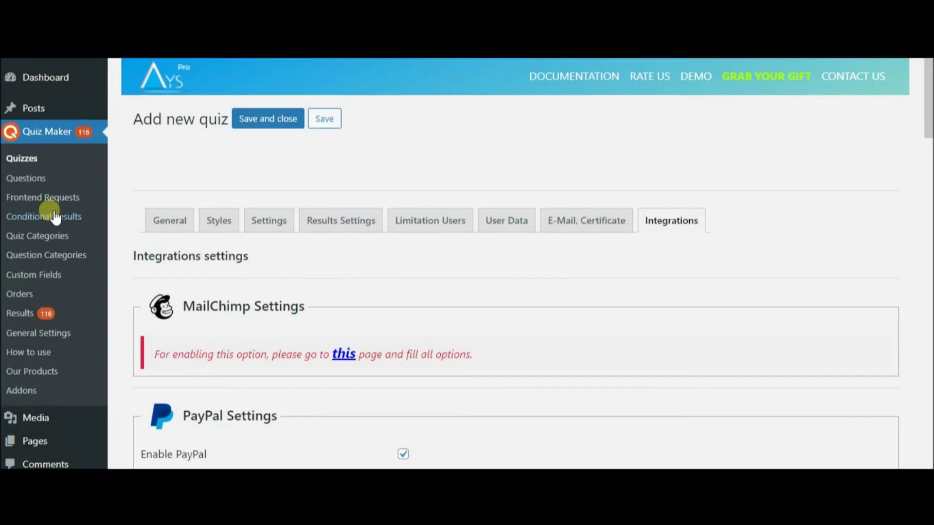
pyautogui.click(13, 237)
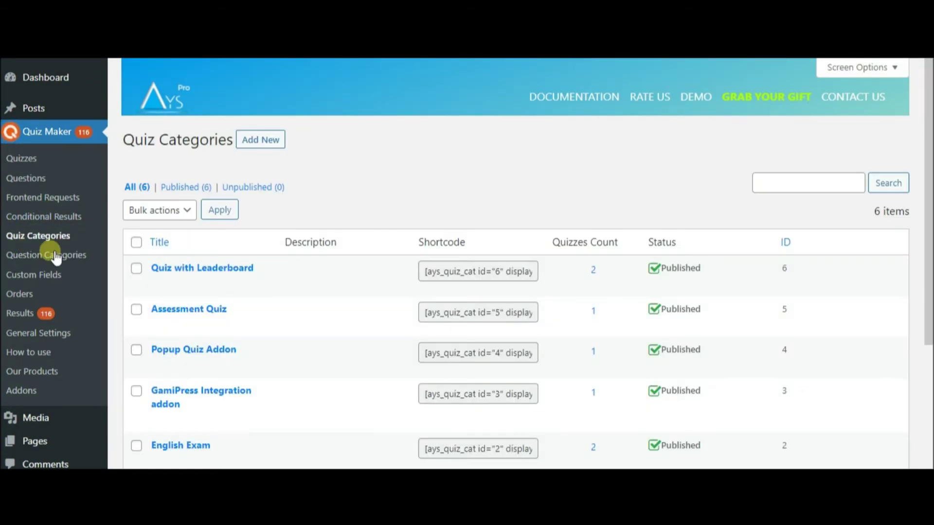
# - Start a new quiz category, switching its status to Unpublished and back to Published
pyautogui.click(267, 143)
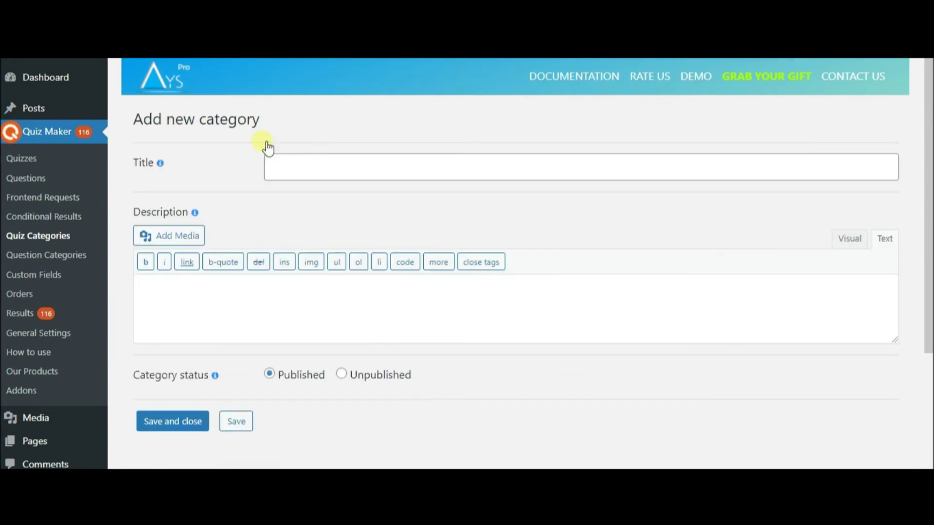
pyautogui.scroll(-2, 273, 174)
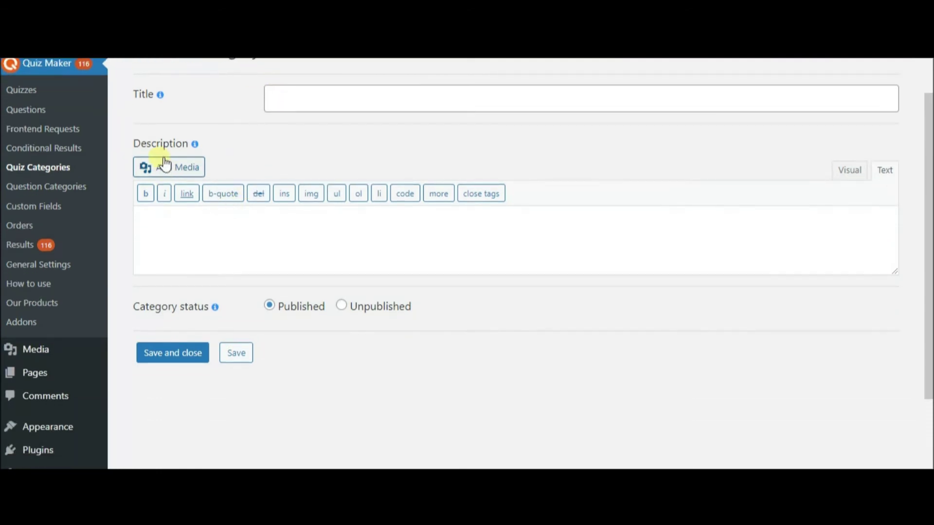
pyautogui.scroll(-2, 265, 93)
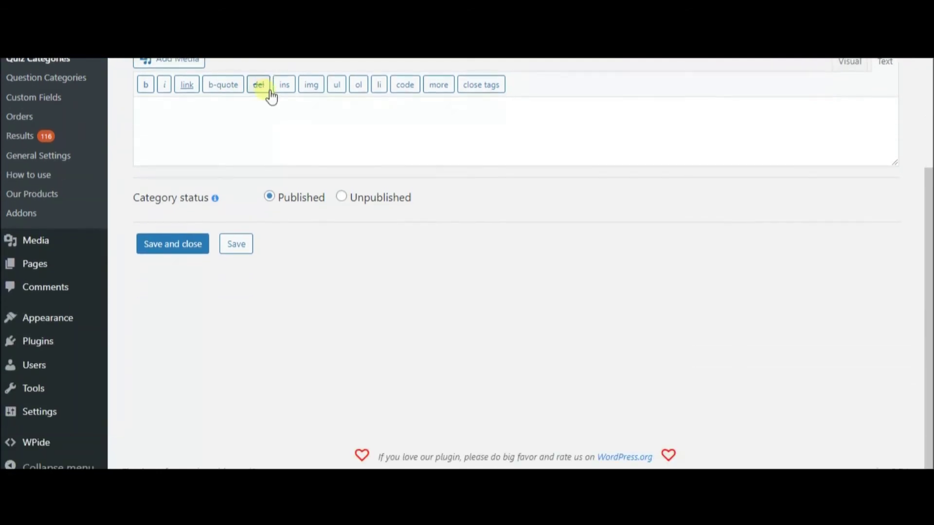
pyautogui.click(359, 199)
pyautogui.click(301, 204)
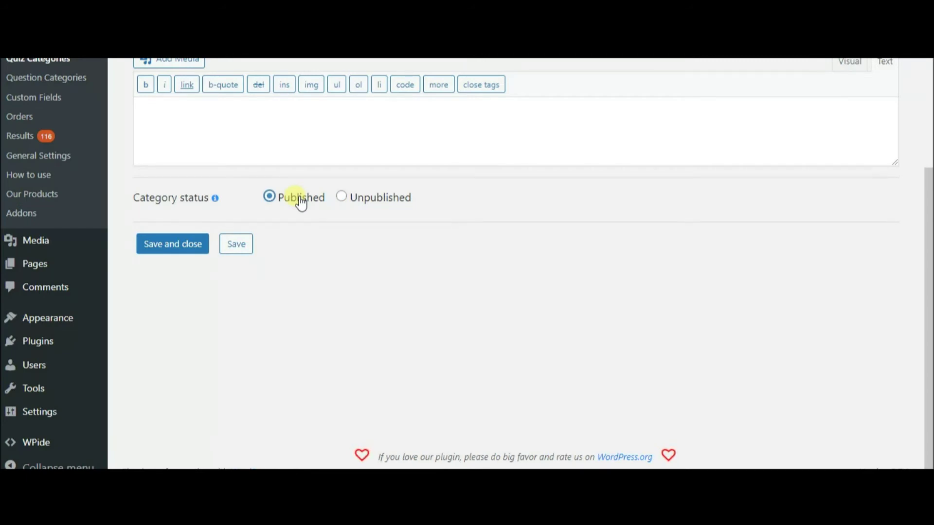
pyautogui.scroll(4, 382, 236)
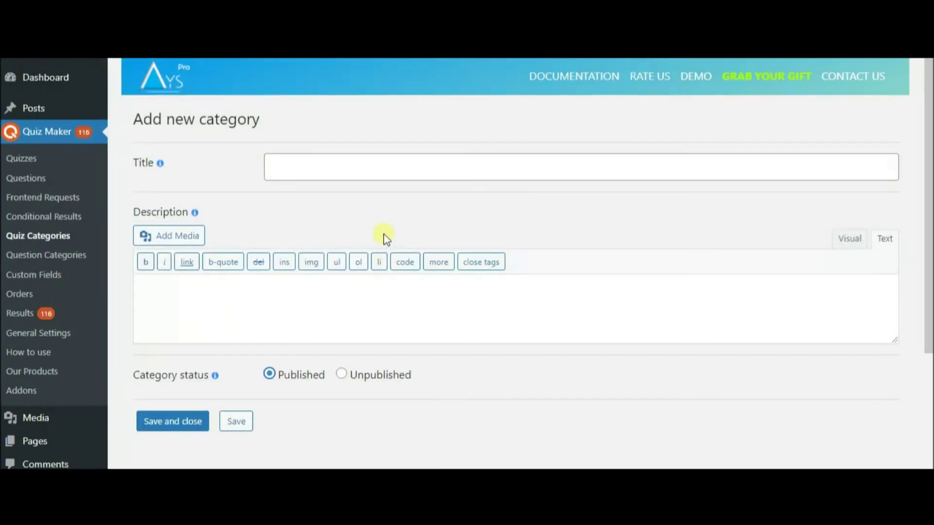
# - Open the quiz Results overview and review the Geography quiz's results
pyautogui.click(48, 308)
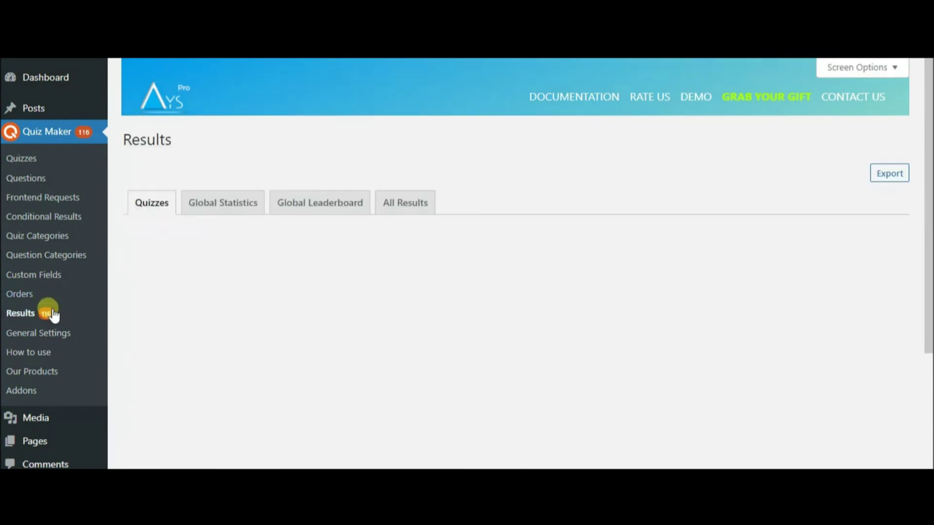
pyautogui.moveTo(349, 311)
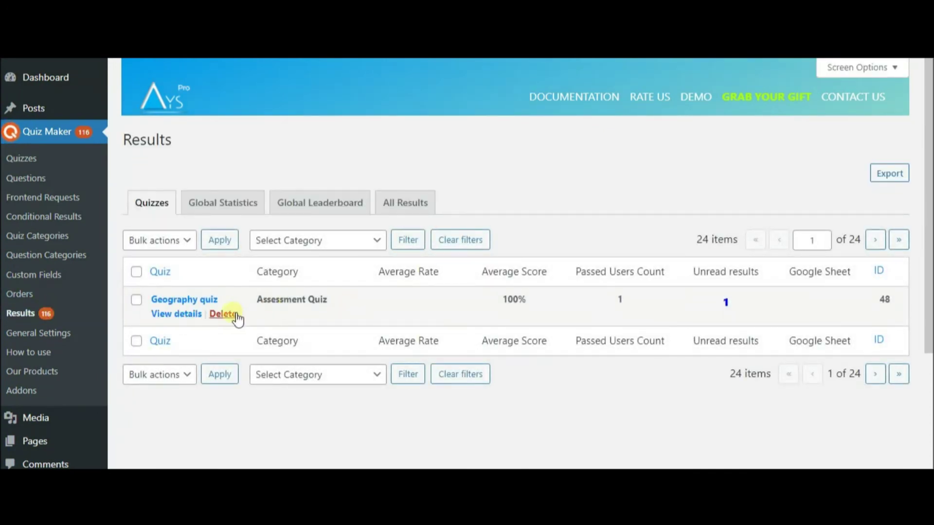
pyautogui.tripleClick(194, 305)
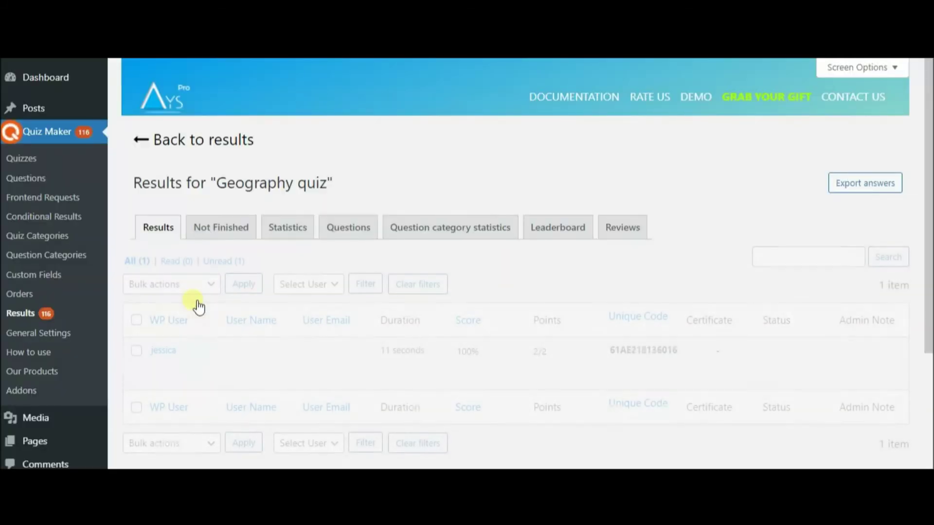
pyautogui.scroll(-1, 400, 318)
pyautogui.scroll(-1, 400, 318)
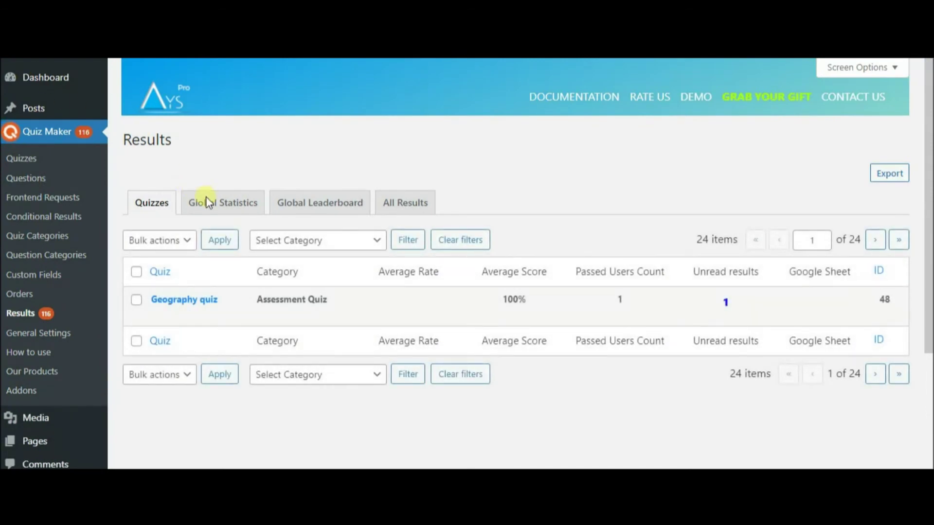
# - Inspect the Global Statistics chart for all quizzes, then move to the Global Leaderboard
pyautogui.click(213, 203)
pyautogui.scroll(-5, 284, 239)
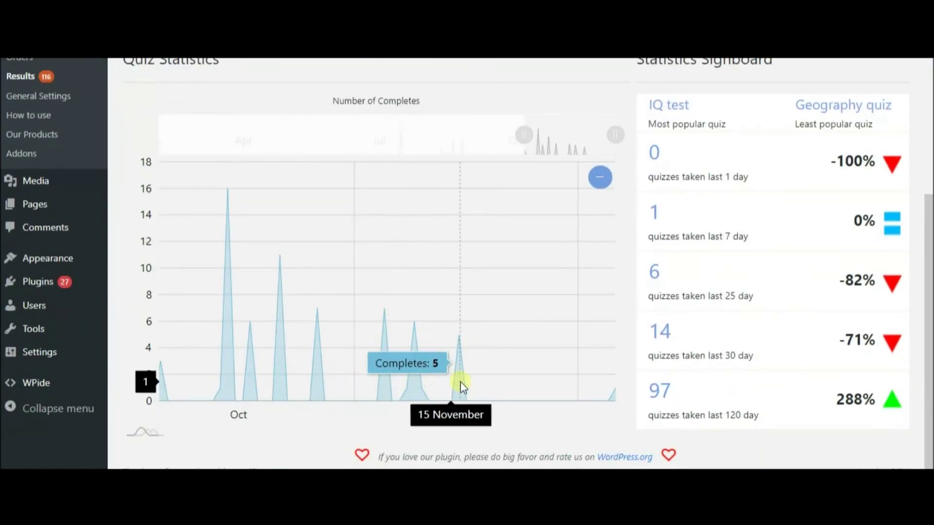
pyautogui.scroll(3, 389, 377)
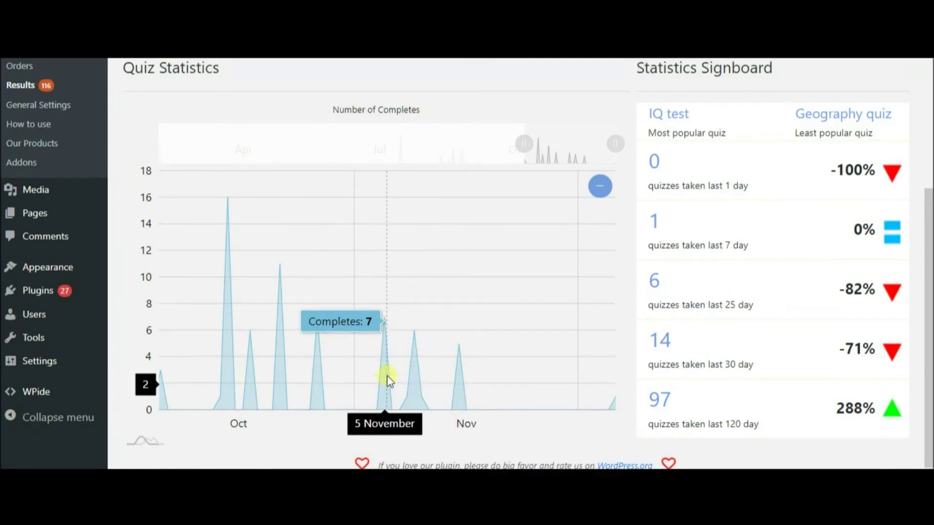
pyautogui.click(316, 97)
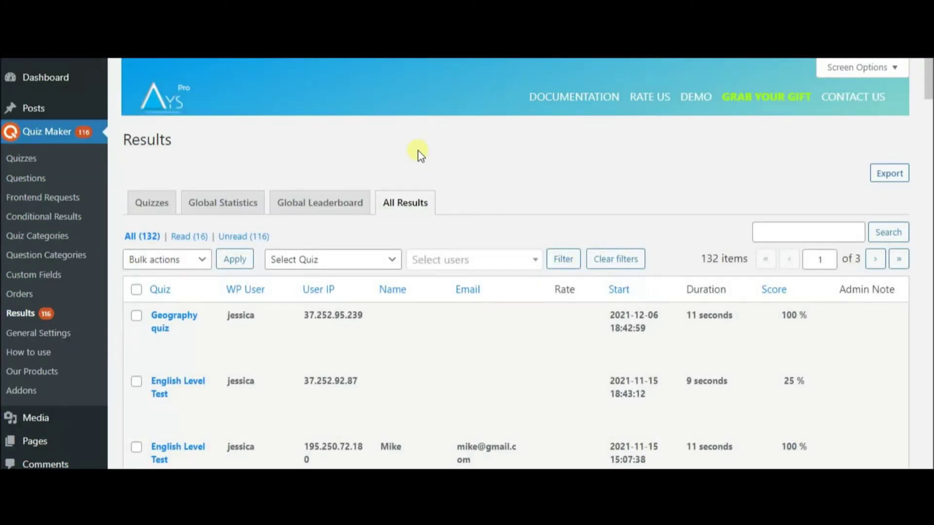
# - Scroll through the All Results table of 132 quiz attempts and back to the top
pyautogui.scroll(-2, 418, 152)
pyautogui.scroll(-12, 423, 173)
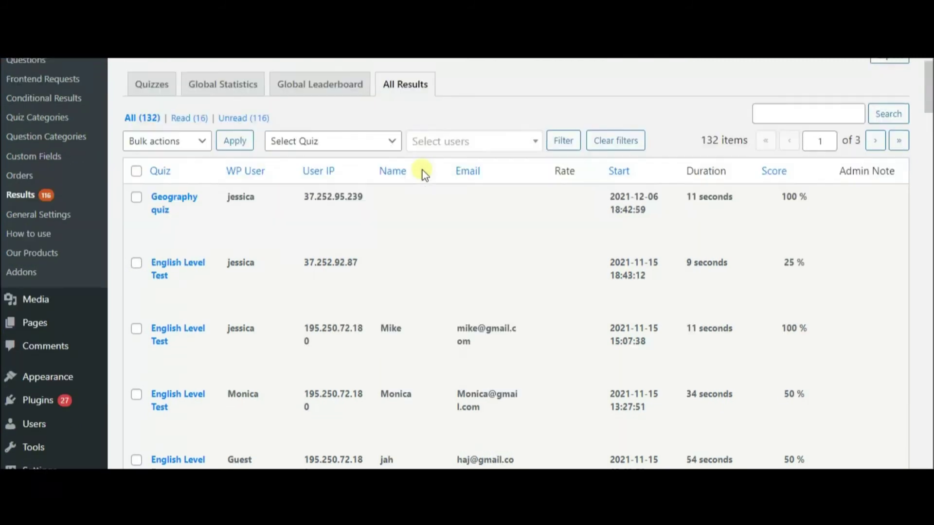
pyautogui.scroll(-17, 428, 176)
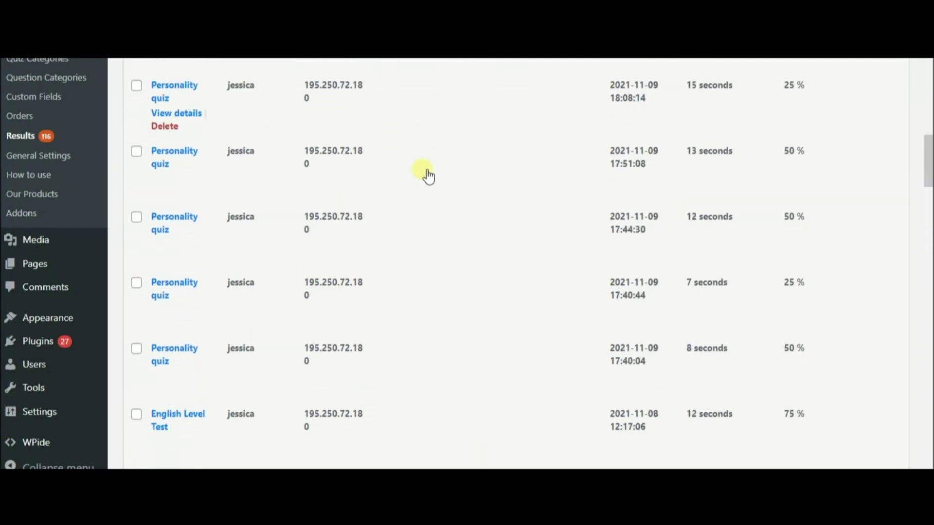
pyautogui.scroll(-10, 428, 176)
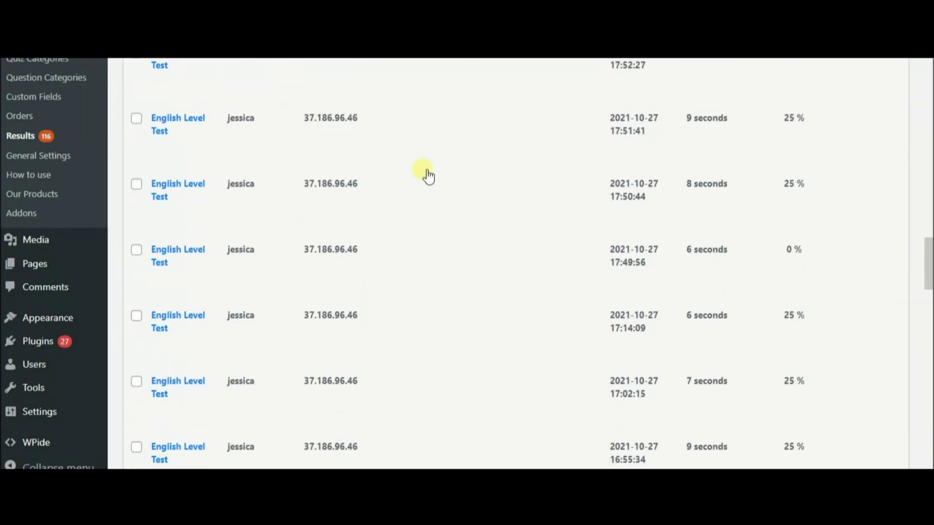
pyautogui.scroll(-9, 428, 176)
pyautogui.scroll(6, 429, 177)
pyautogui.scroll(20, 427, 174)
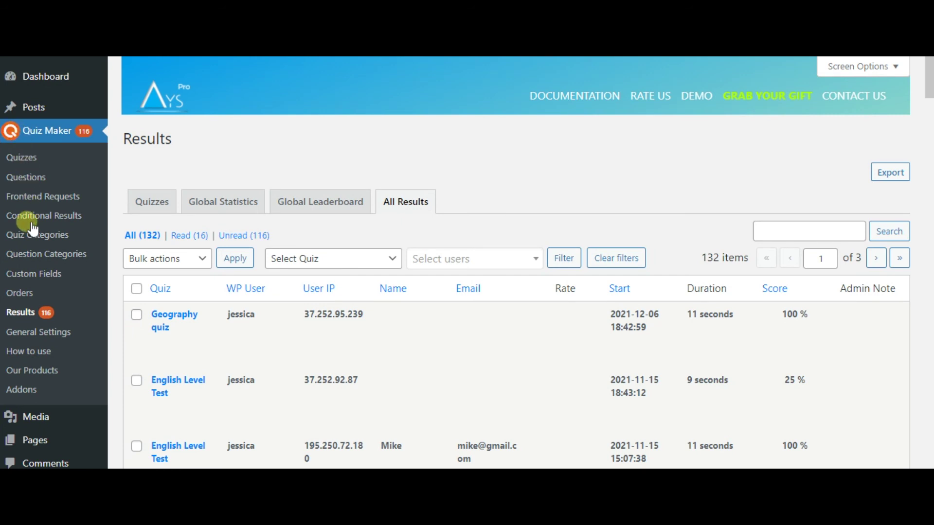
# - Go to Quiz Maker General Settings and scroll down to the Results settings and Erase Quiz data sections
pyautogui.click(32, 335)
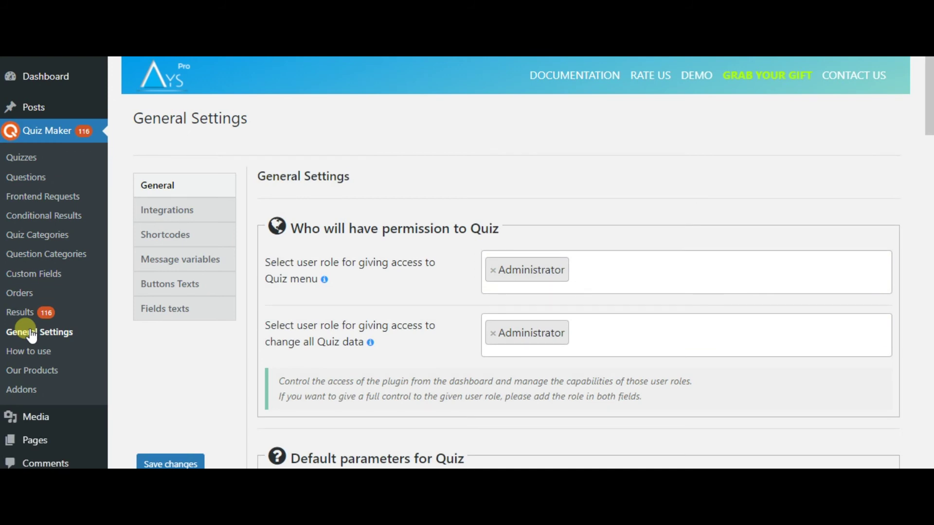
pyautogui.scroll(-4, 616, 351)
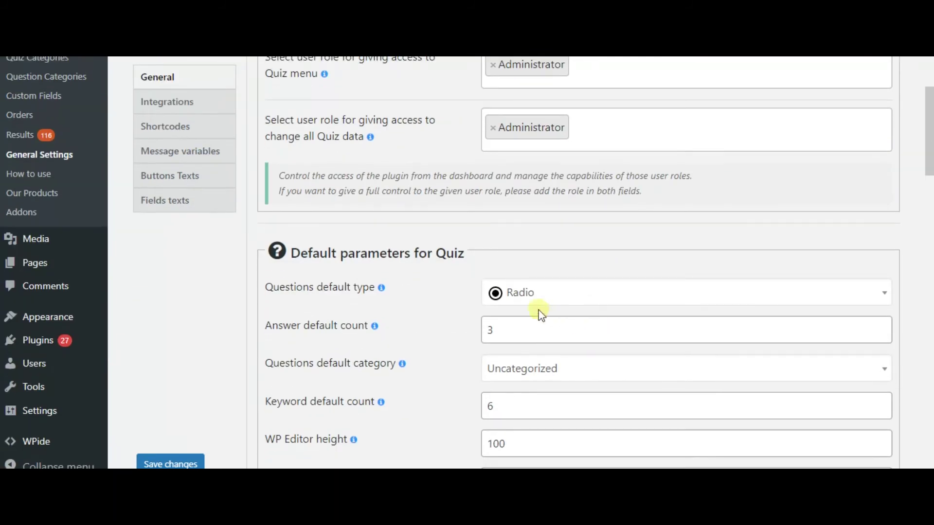
pyautogui.scroll(-10, 541, 313)
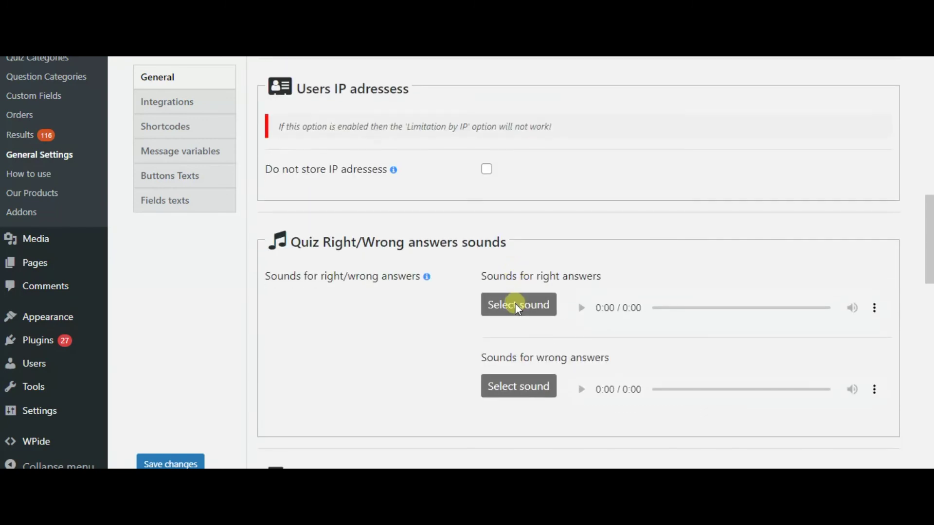
pyautogui.scroll(-5, 520, 309)
pyautogui.scroll(-13, 518, 309)
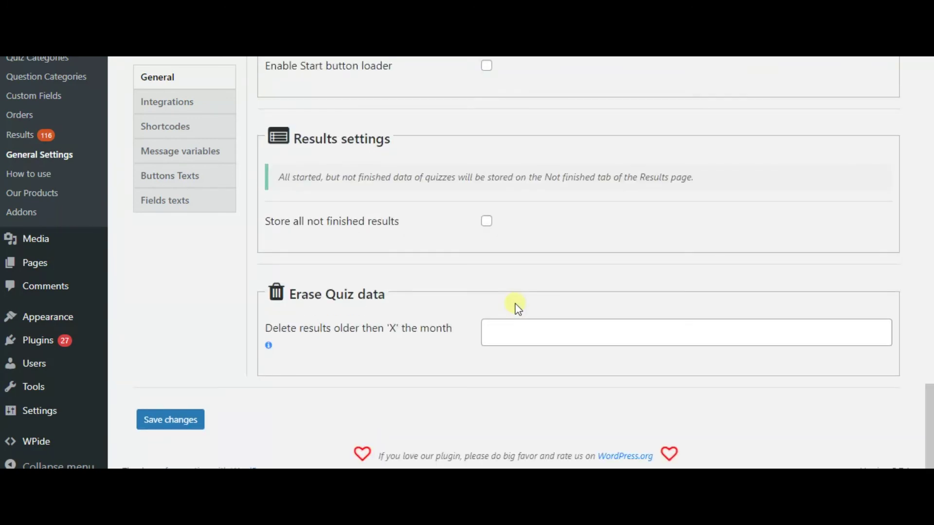
# - In Integrations, set PayPal payment terms to Subscription and Stripe to Lifetime payment
pyautogui.click(152, 113)
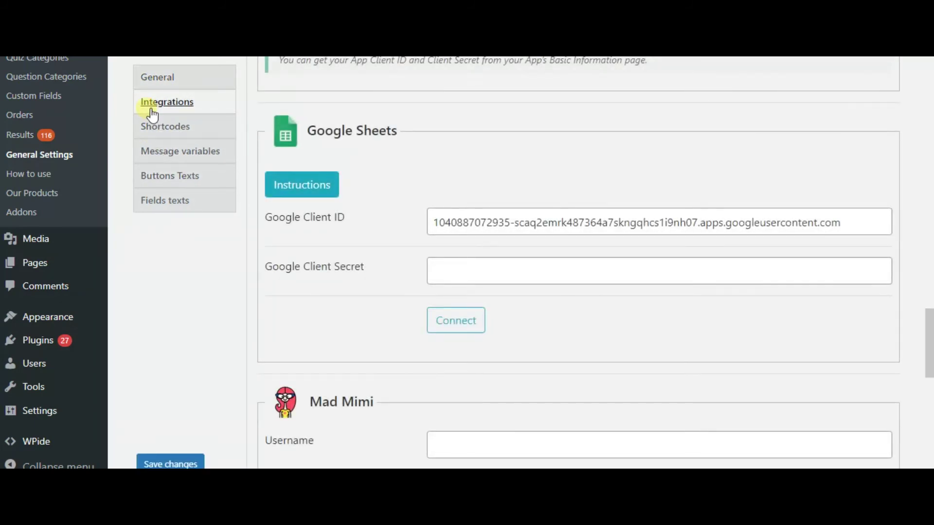
pyautogui.scroll(15, 383, 236)
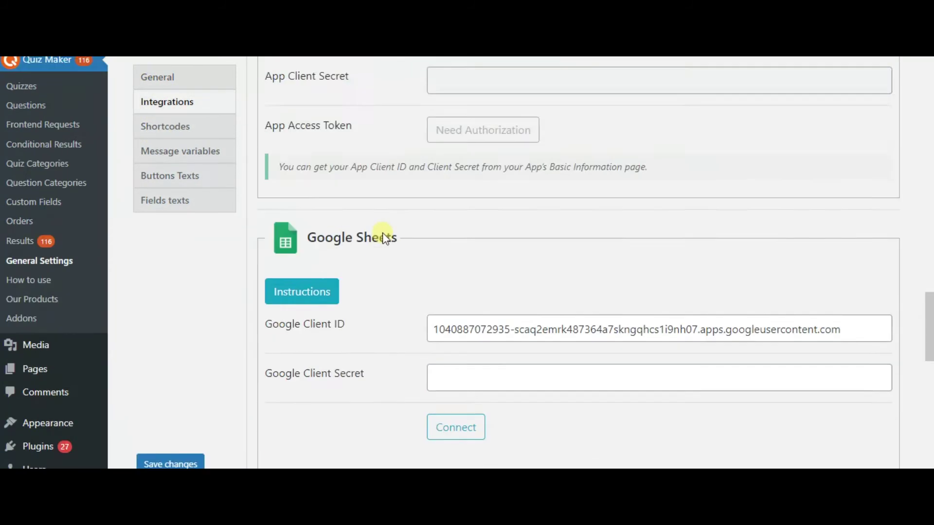
pyautogui.scroll(10, 425, 256)
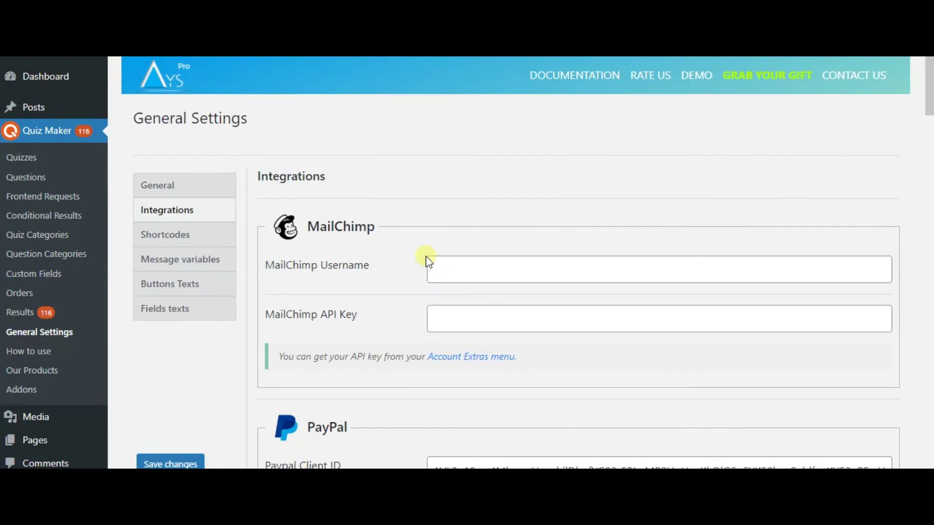
pyautogui.scroll(-5, 425, 256)
pyautogui.click(442, 179)
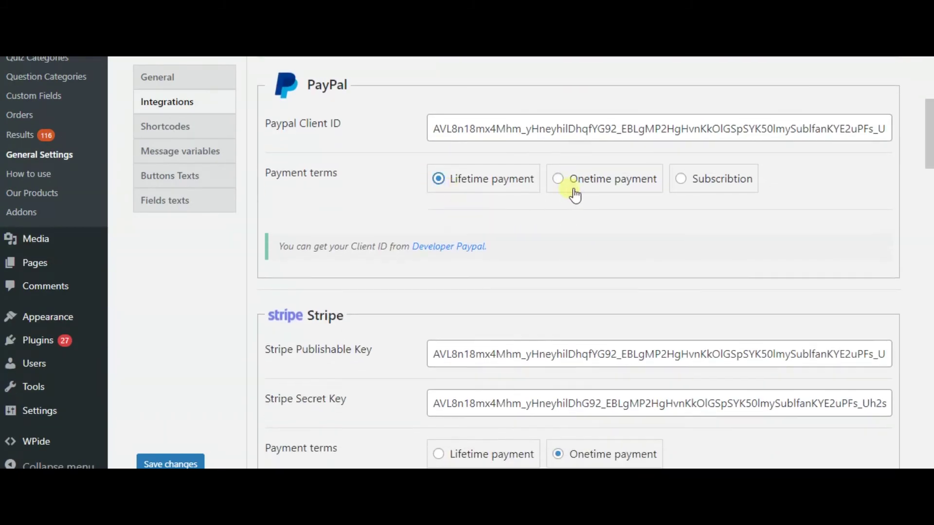
pyautogui.click(680, 179)
pyautogui.scroll(-5, 501, 238)
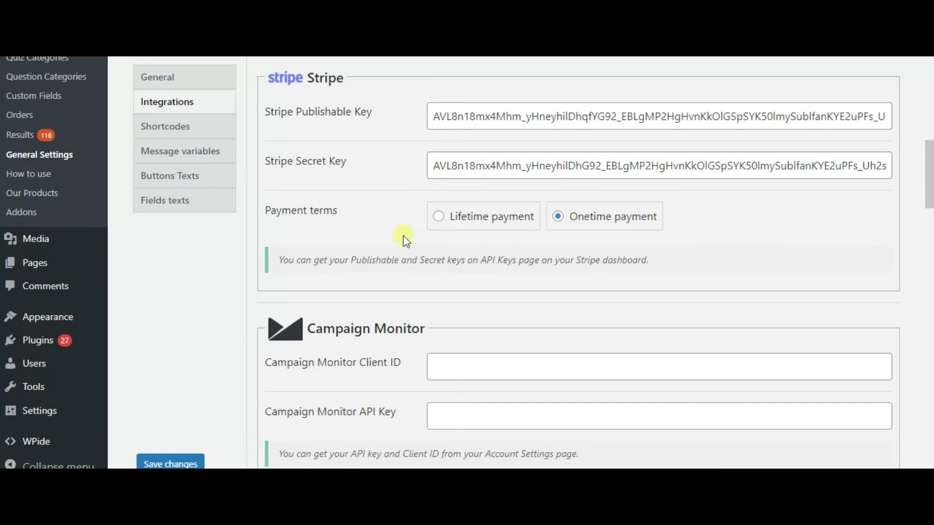
pyautogui.click(438, 215)
# - Look over the remaining integration settings, then bring up the Shortcodes section
pyautogui.scroll(-15, 387, 251)
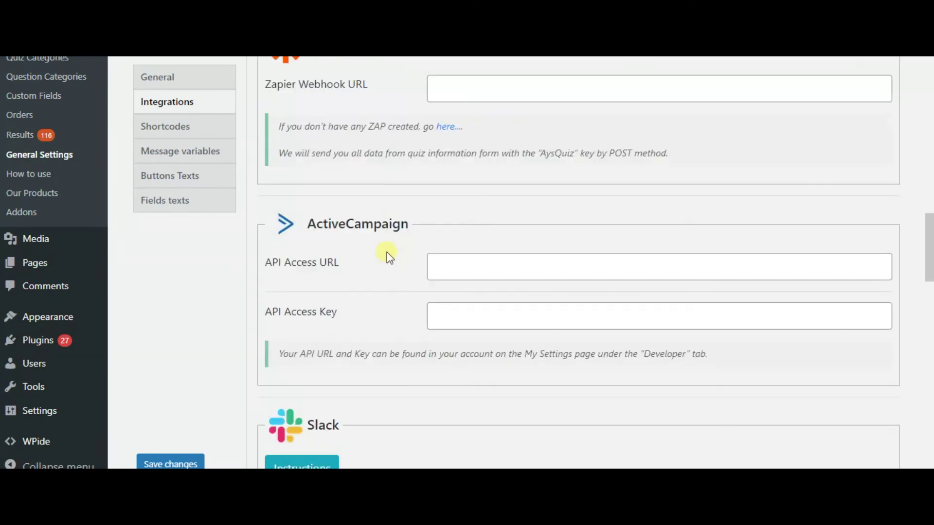
pyautogui.scroll(-10, 390, 257)
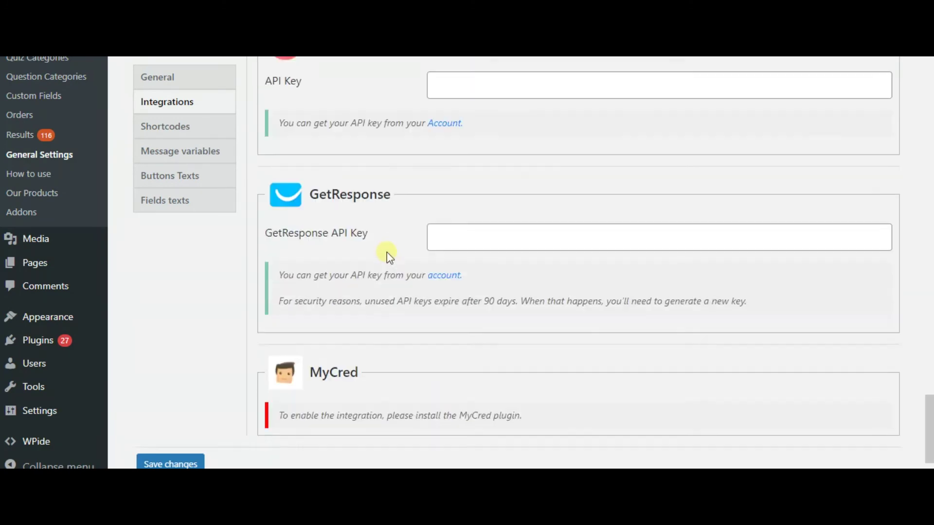
pyautogui.scroll(12, 387, 254)
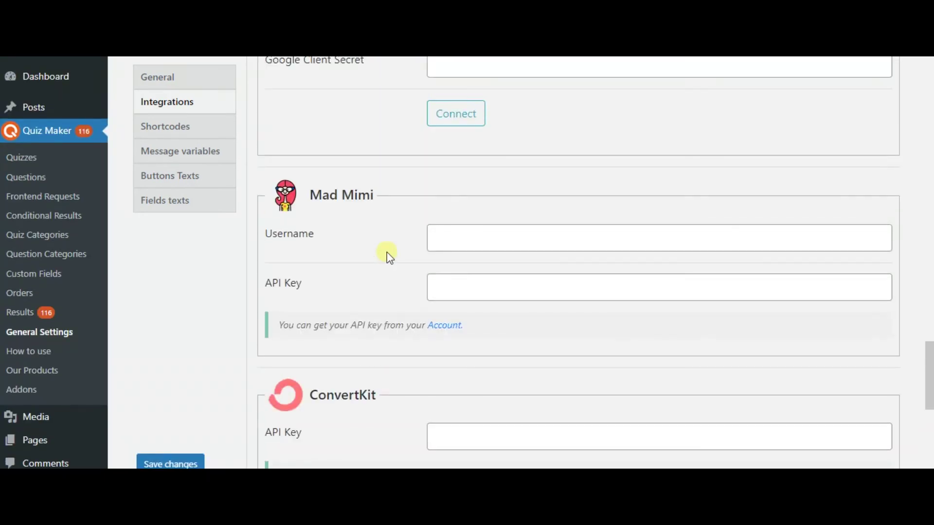
pyautogui.scroll(10, 388, 252)
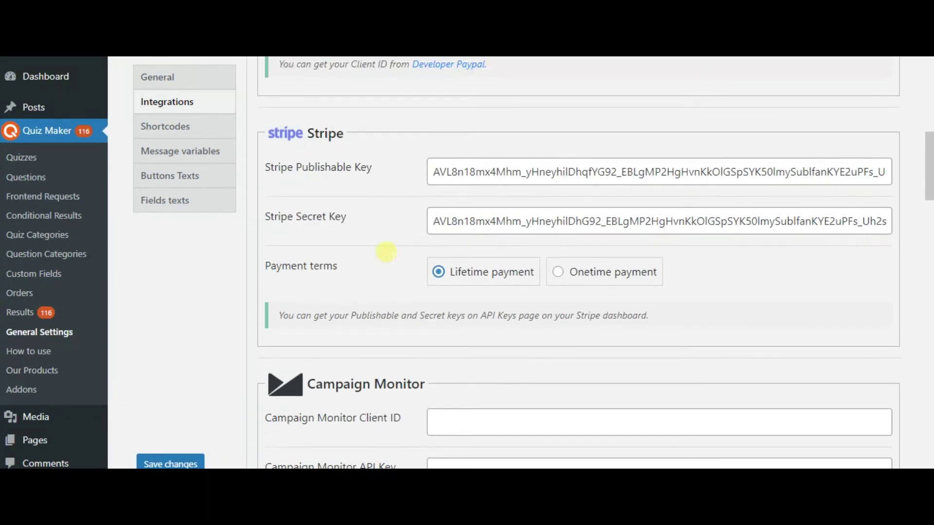
pyautogui.click(209, 233)
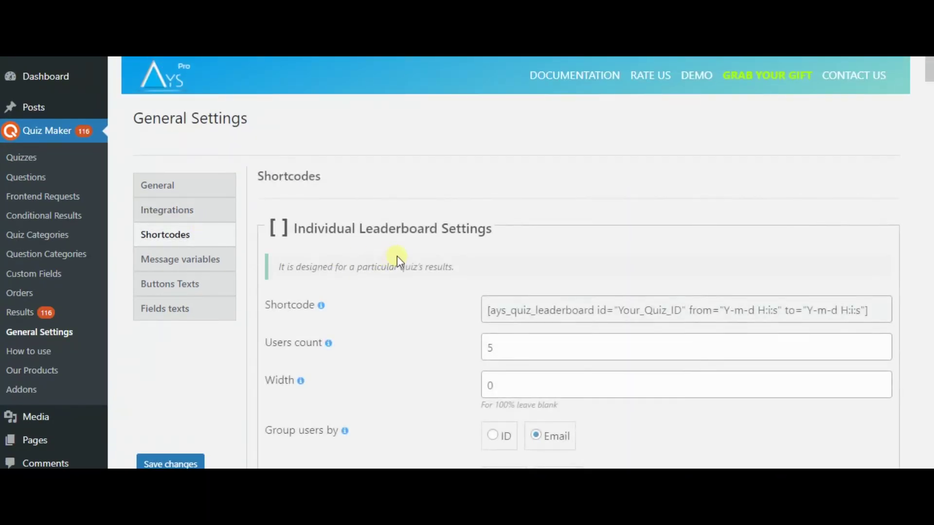
# - Scroll through every shortcode section and back up, then show the Message variables list
pyautogui.scroll(-5, 417, 271)
pyautogui.scroll(-12, 421, 277)
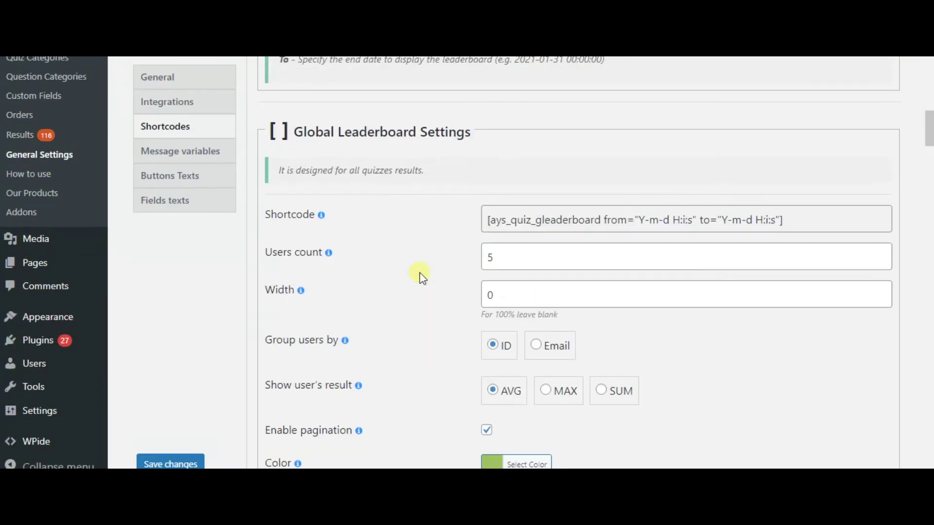
pyautogui.scroll(-15, 421, 276)
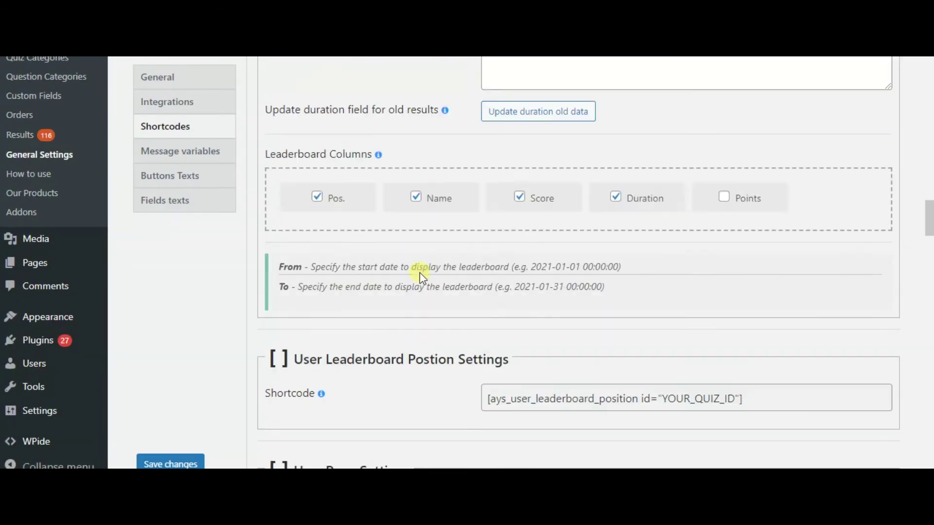
pyautogui.scroll(-15, 419, 273)
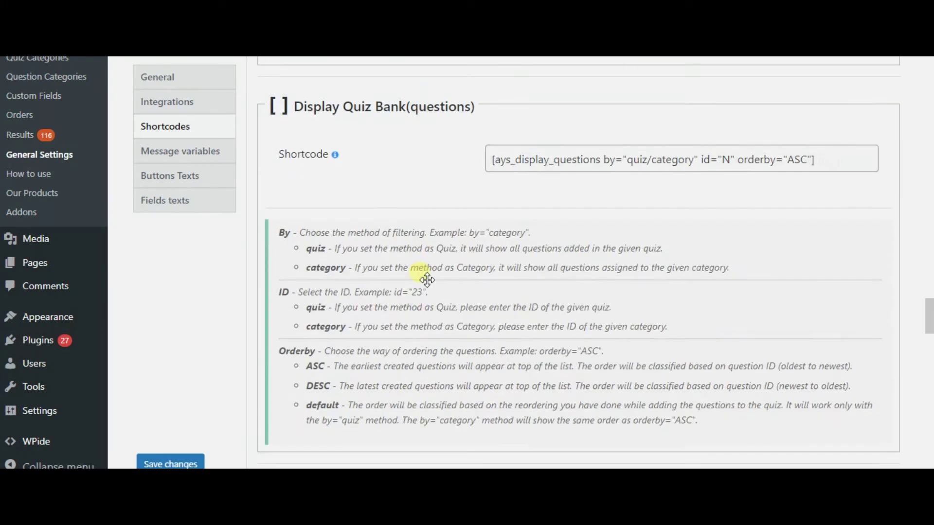
pyautogui.scroll(-10, 421, 278)
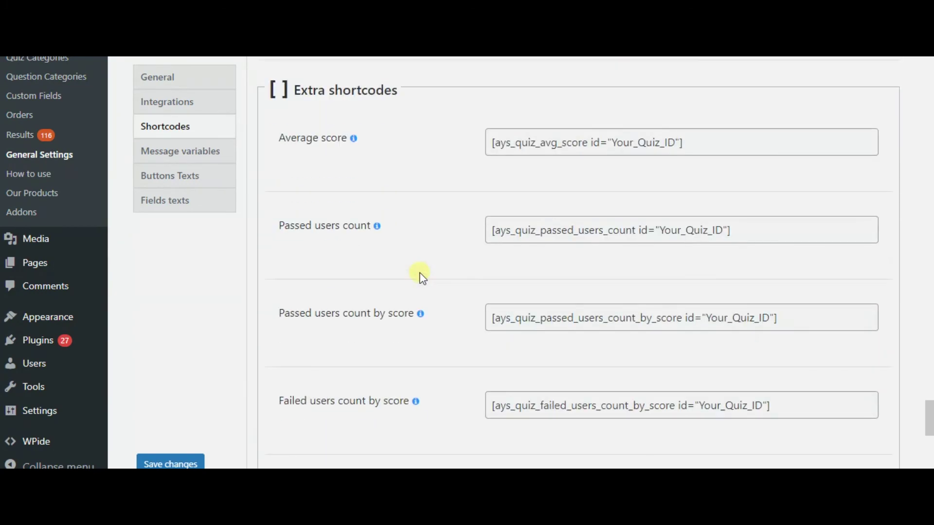
pyautogui.scroll(-5, 422, 277)
pyautogui.scroll(-3, 421, 276)
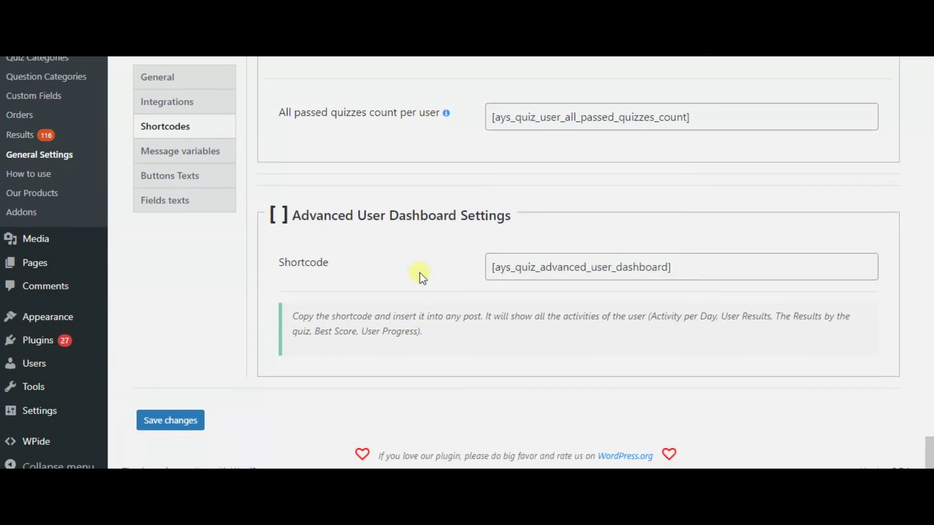
pyautogui.scroll(8, 421, 276)
pyautogui.scroll(15, 421, 276)
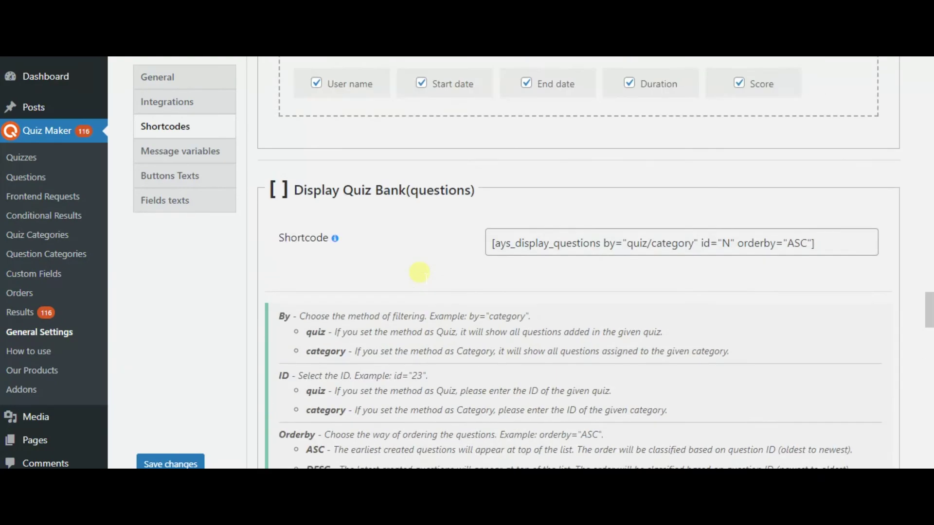
pyautogui.scroll(12, 421, 278)
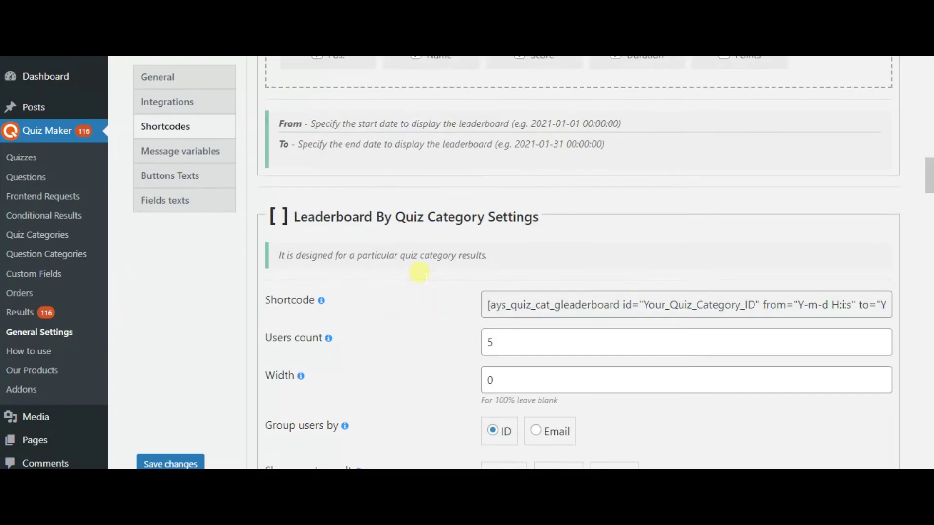
pyautogui.scroll(5, 418, 276)
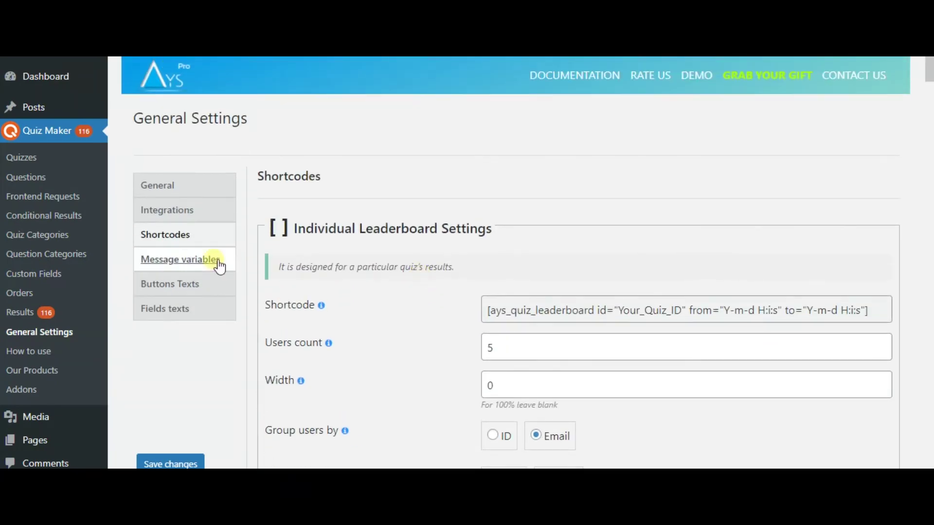
pyautogui.click(188, 263)
# - Scroll through the message variables and back to the top, then show the Buttons Texts settings
pyautogui.scroll(-8, 416, 292)
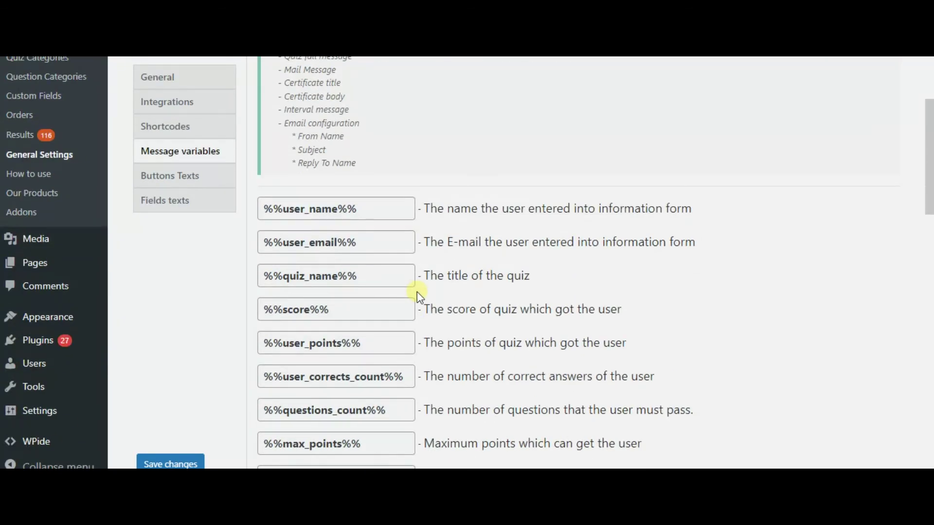
pyautogui.scroll(-15, 437, 262)
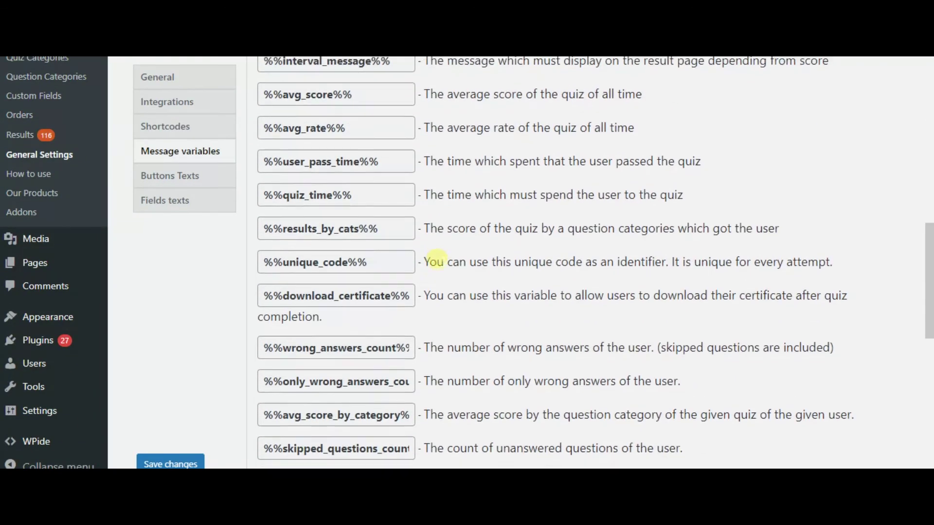
pyautogui.scroll(15, 436, 256)
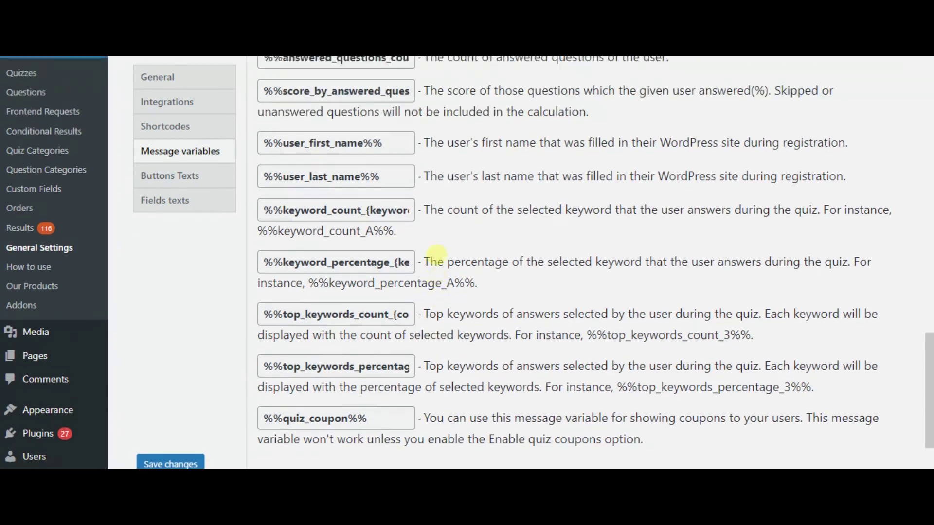
pyautogui.scroll(7, 440, 261)
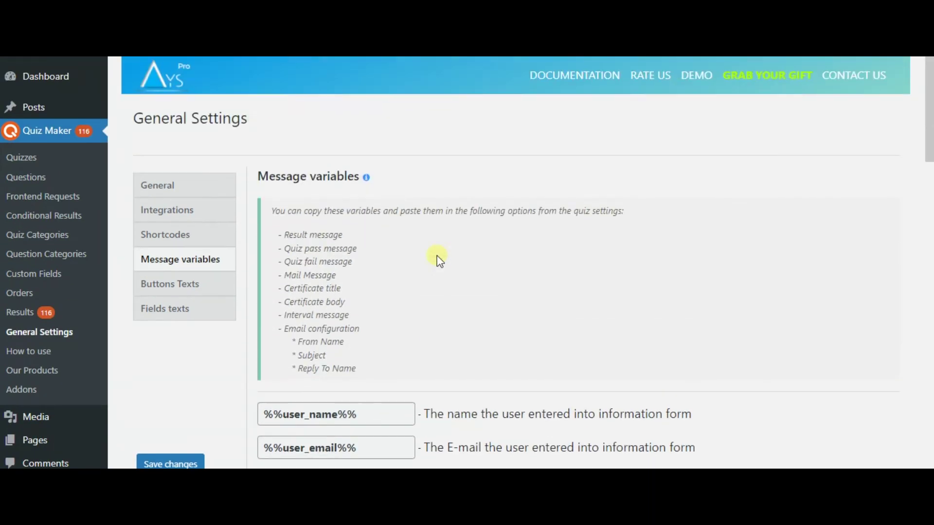
pyautogui.click(193, 288)
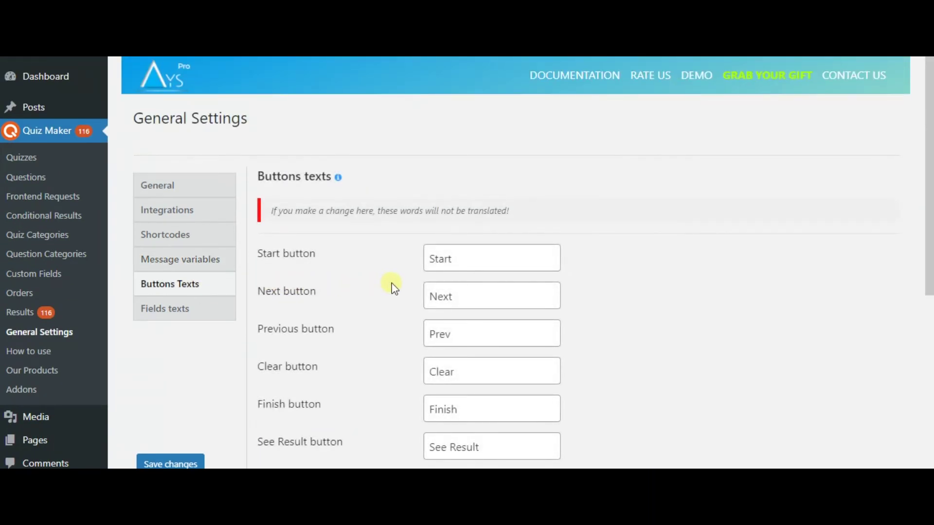
# - Check the default button labels, including Start, then show the Name, Email and Phone field texts
pyautogui.scroll(-3, 389, 286)
pyautogui.scroll(-5, 424, 216)
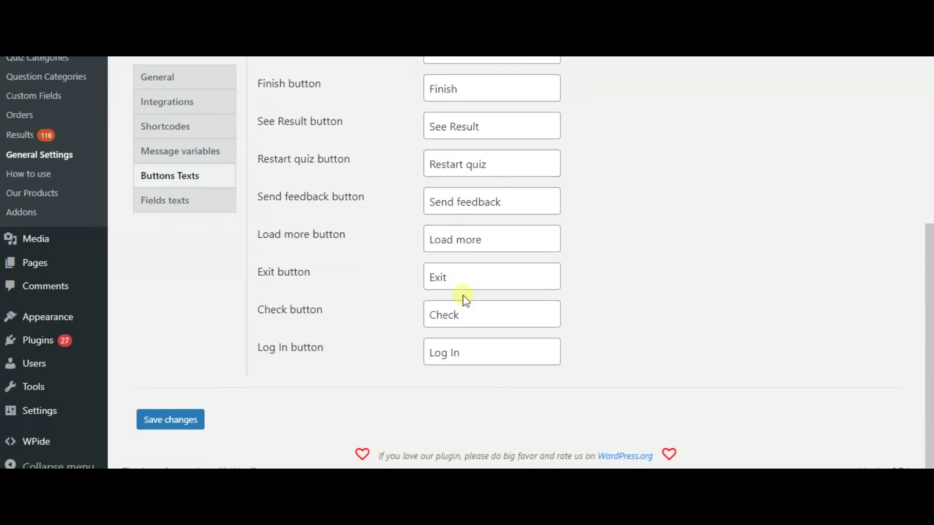
pyautogui.scroll(6, 457, 307)
pyautogui.click(452, 260)
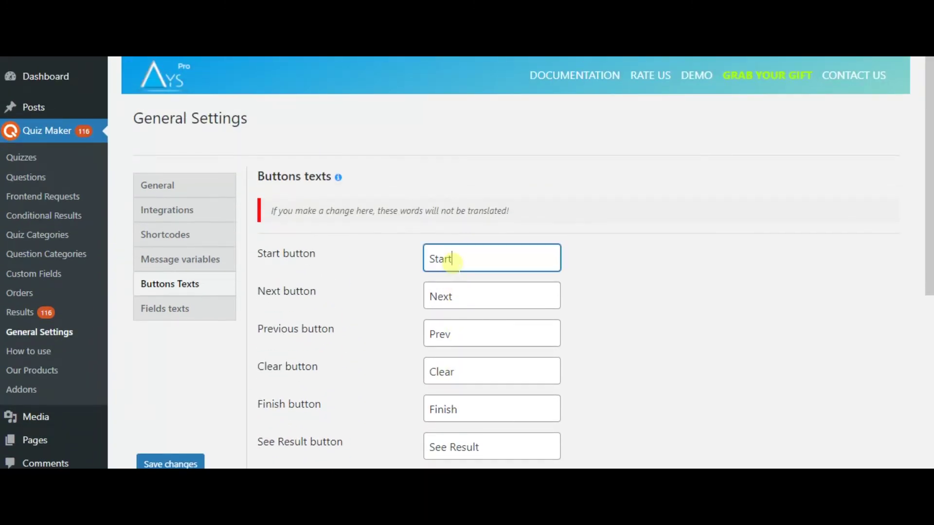
pyautogui.scroll(-2, 452, 261)
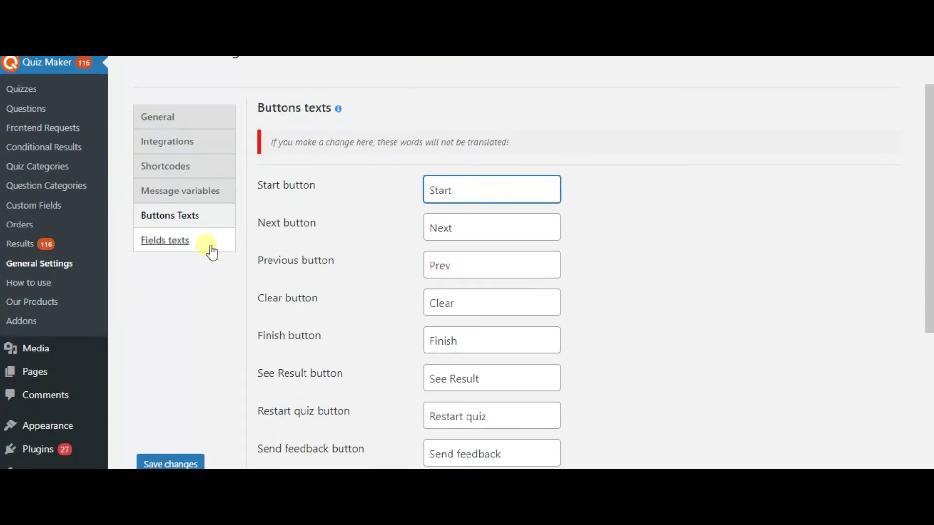
pyautogui.click(206, 243)
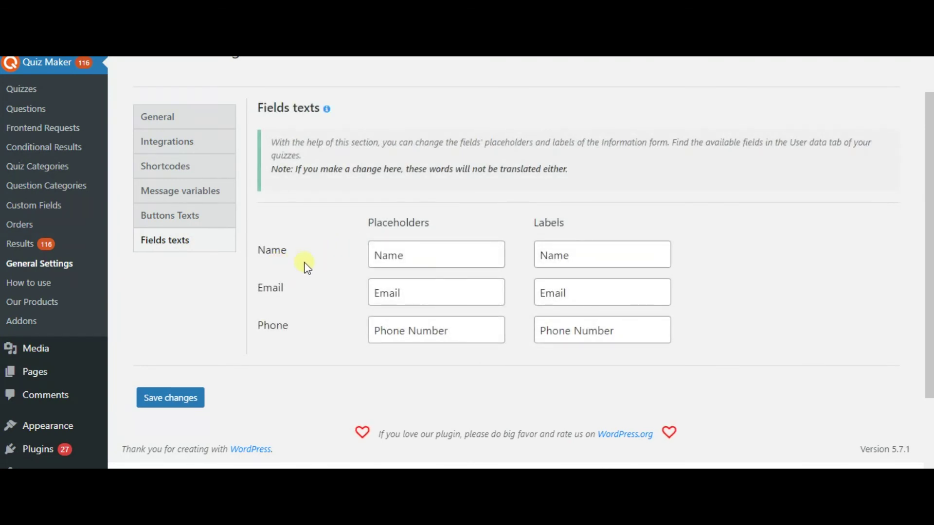